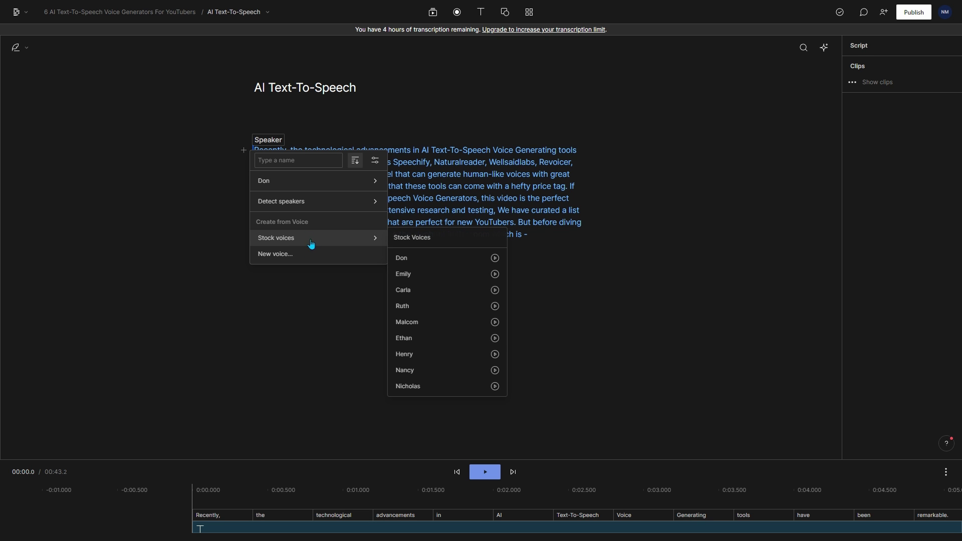
- Set stock voice Ethan as the script's speaker, then reopen the speaker menu
click(406, 340)
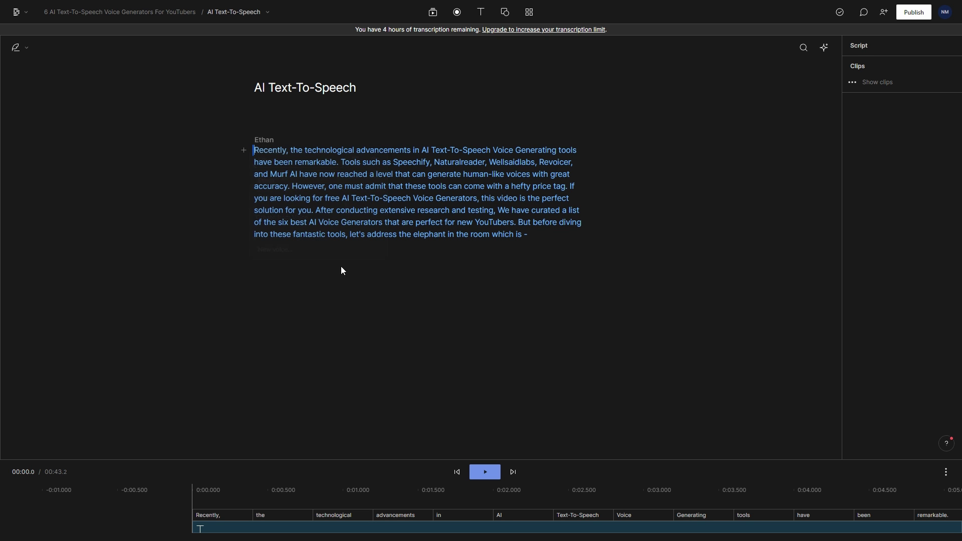
click(261, 141)
mouse_move(318, 181)
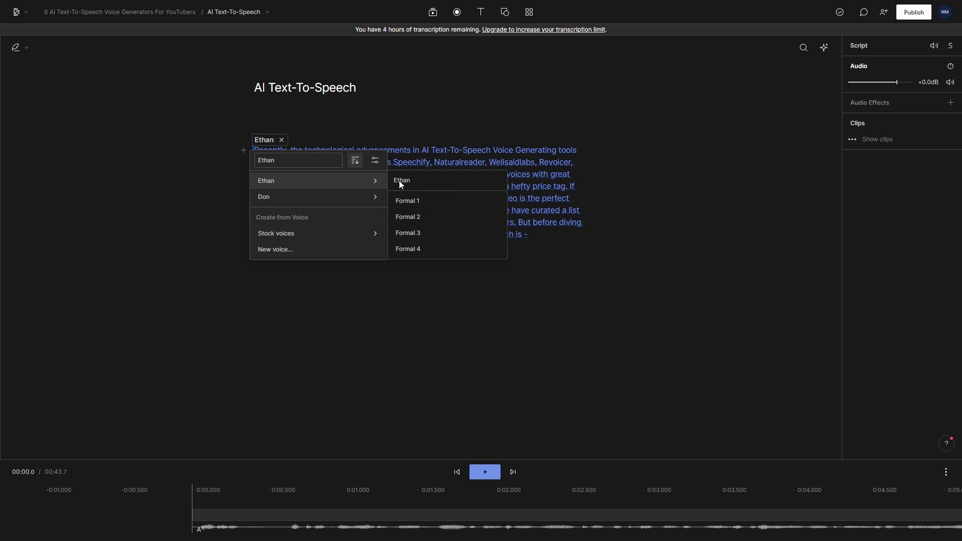
mouse_move(292, 233)
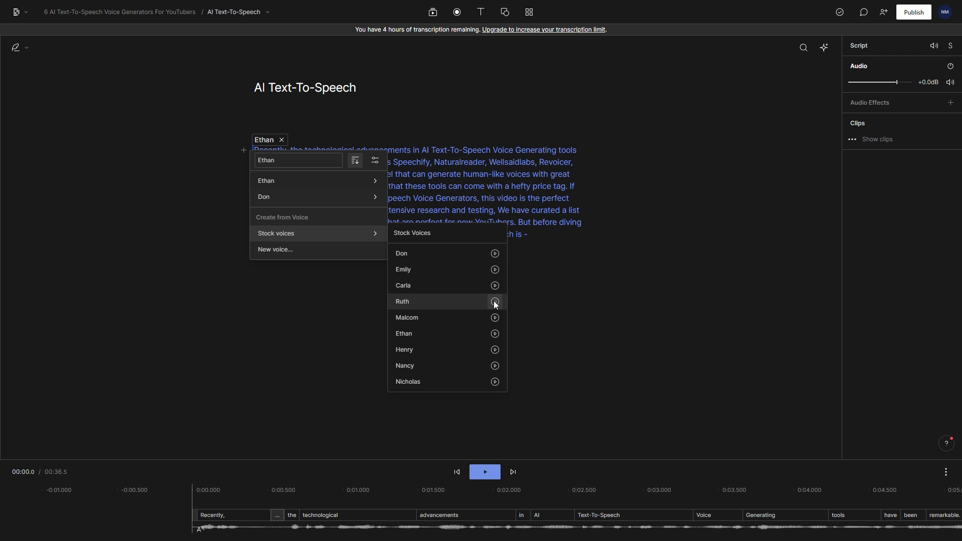
- Start a new custom Overdub voice and clear its prefilled voice name
click(275, 249)
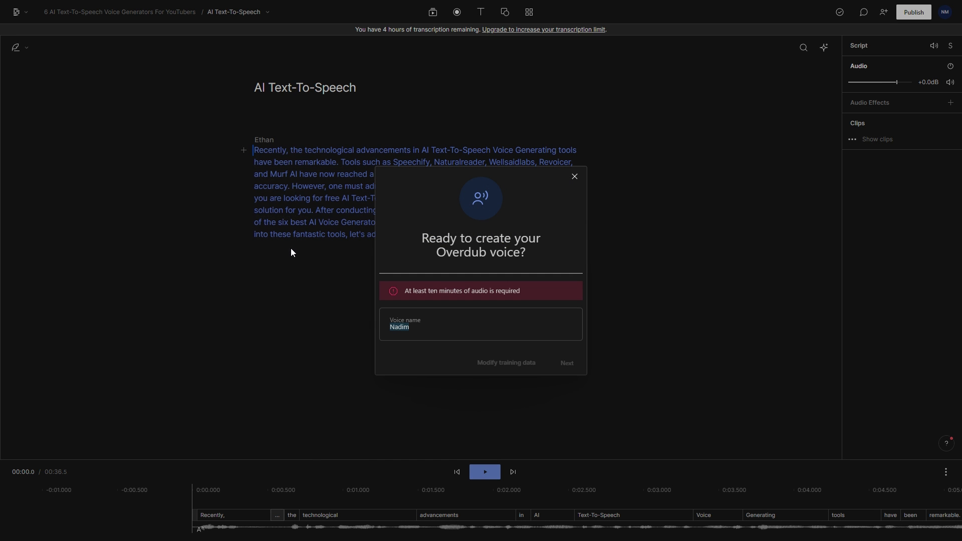
key(BackSpace)
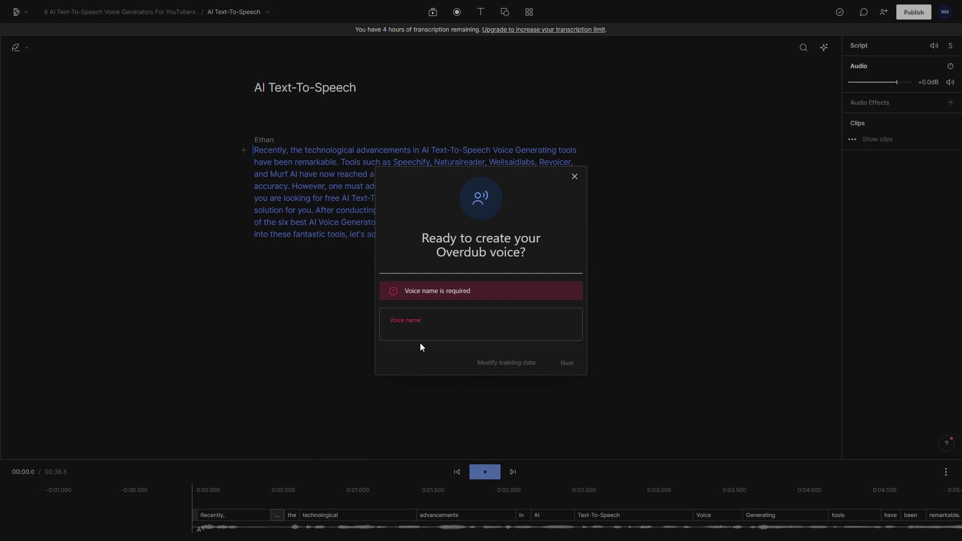
text(Nwel)
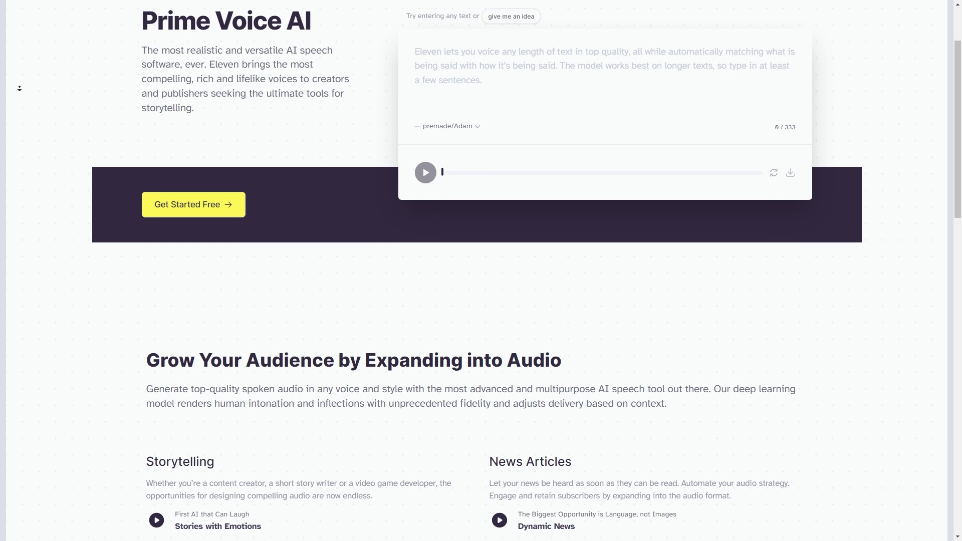
scroll(20, 88, down, 4)
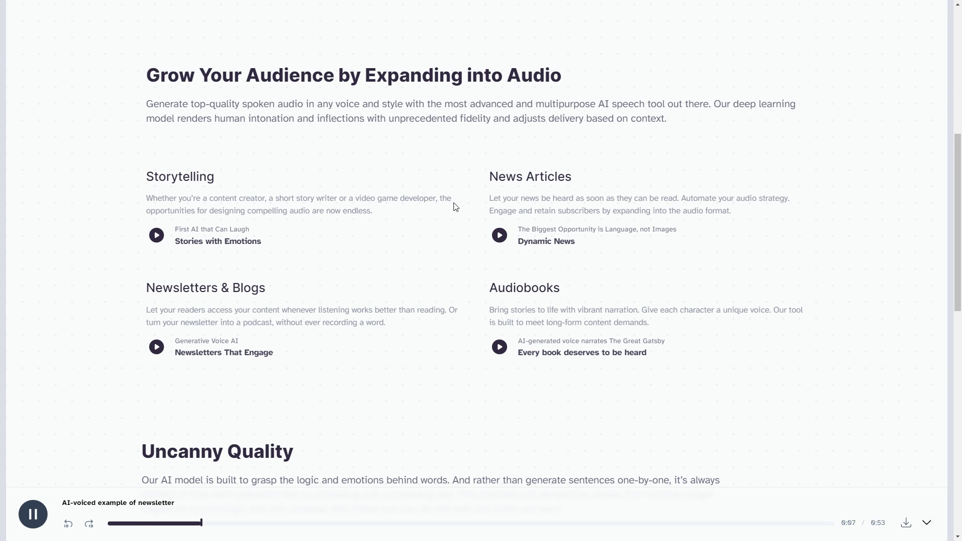
- Play the Dynamic News and audiobook voice samples on the ElevenLabs homepage
click(499, 237)
click(499, 348)
scroll(494, 342, up, 3)
scroll(493, 340, up, 2)
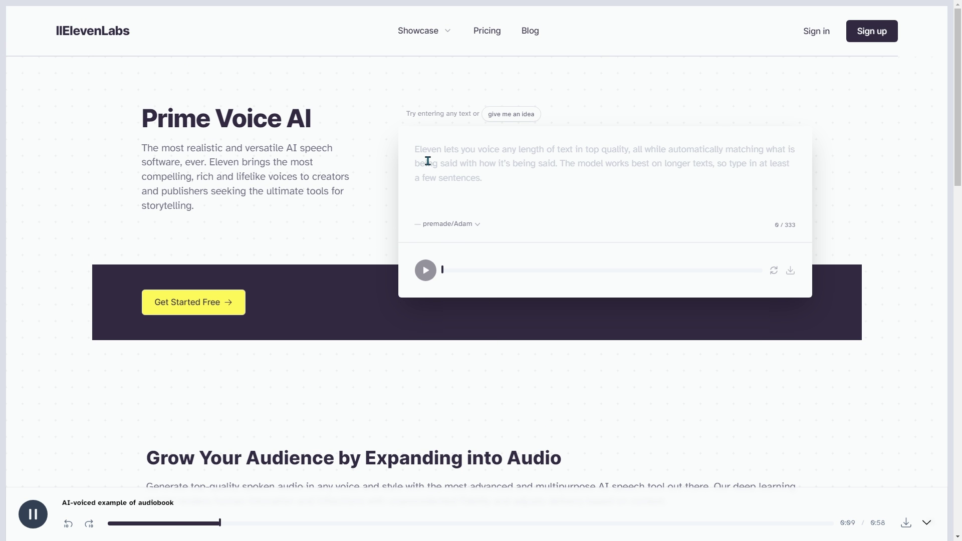
text(The most realistic and versatile AI speech software, ever. Eleven brings the most compelling, rich and lifelike voices to creators and publishers seeking the ultimate tools for storytelling.)
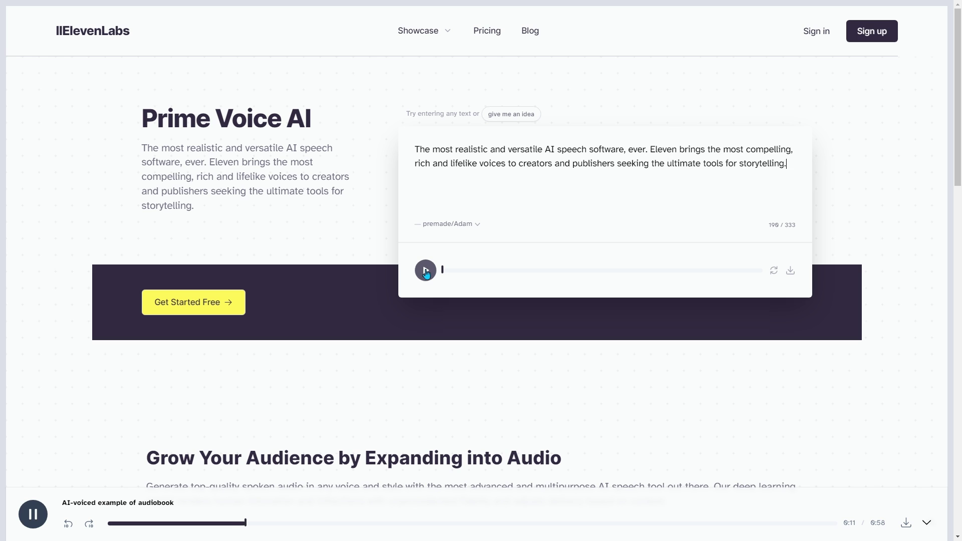
- Have the ElevenLabs demo box speak the hero paragraph aloud
click(33, 514)
click(425, 271)
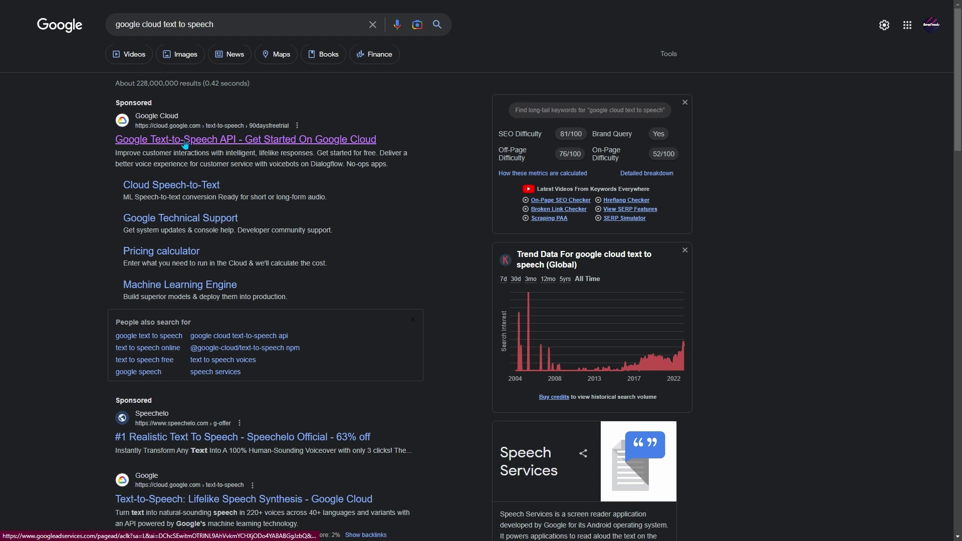
- Speak the Google Cloud demo text and browse languages, Neural2 voice type and voice names
click(185, 139)
scroll(311, 176, down, 10)
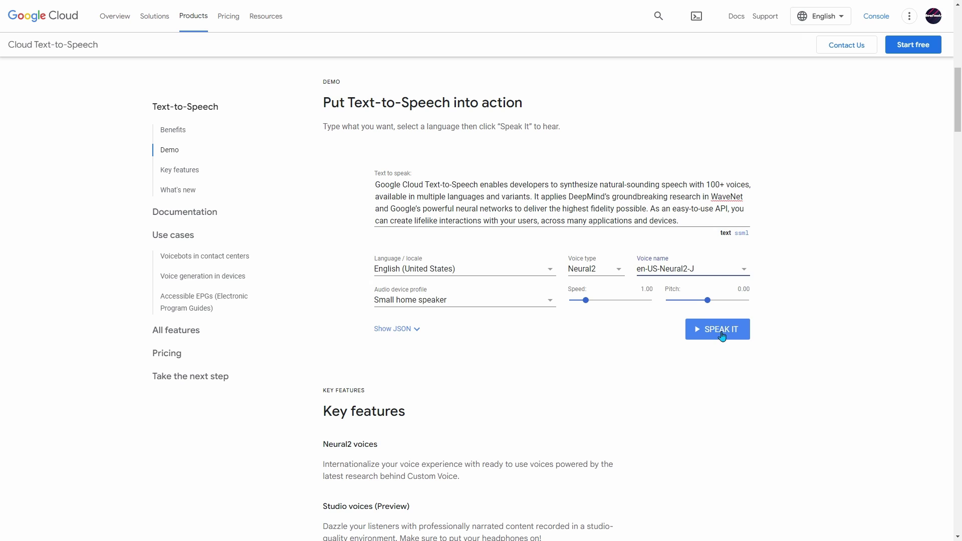
click(718, 330)
click(498, 272)
click(614, 271)
click(601, 308)
click(699, 269)
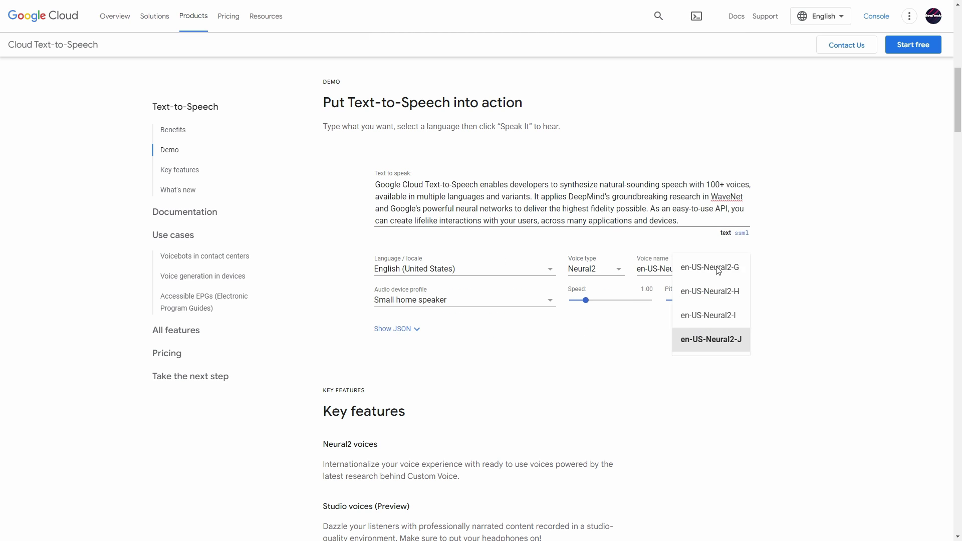
scroll(709, 322, up, 3)
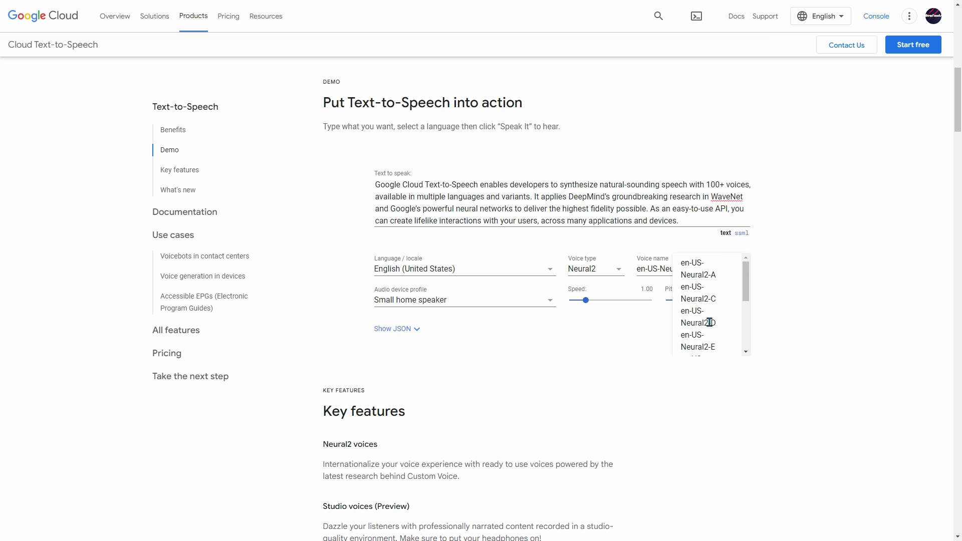
scroll(709, 322, down, 3)
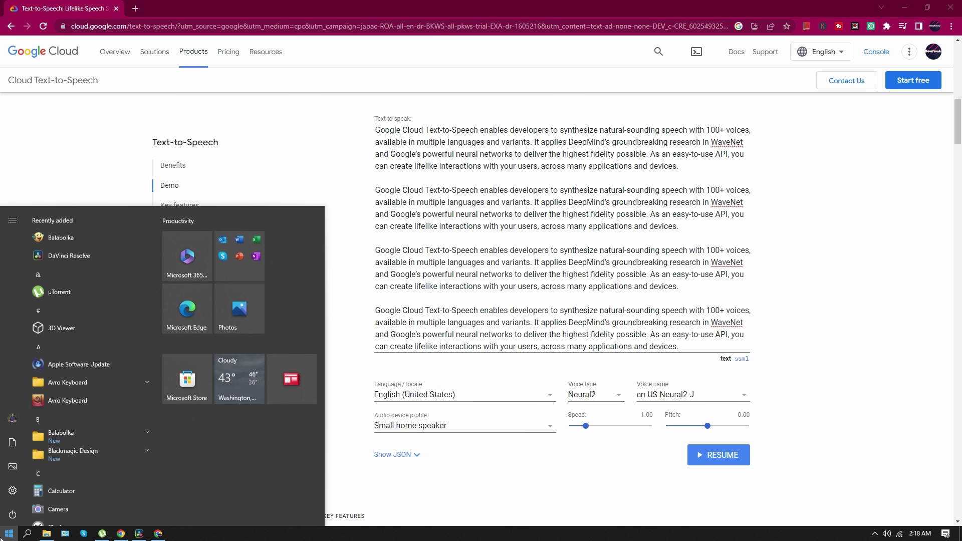
text(sou)
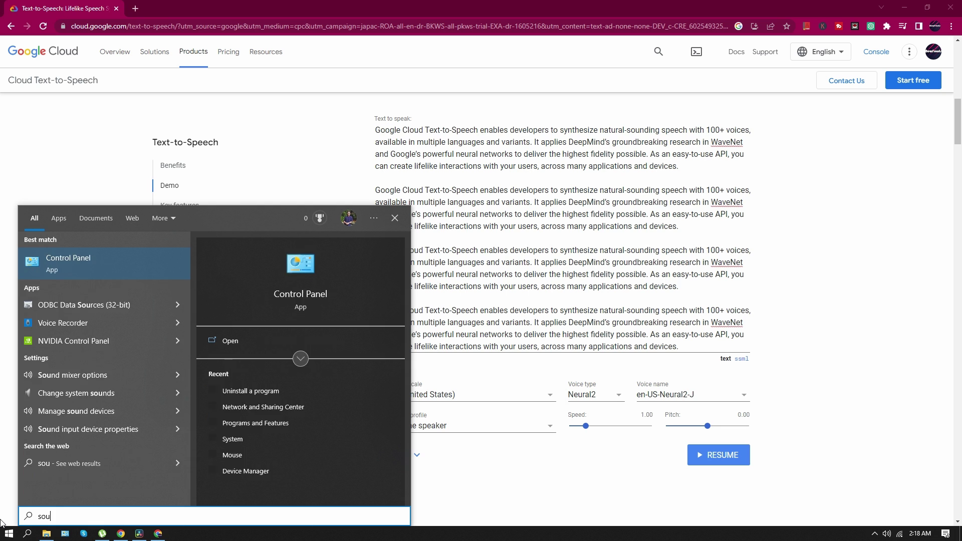
text(nd sett)
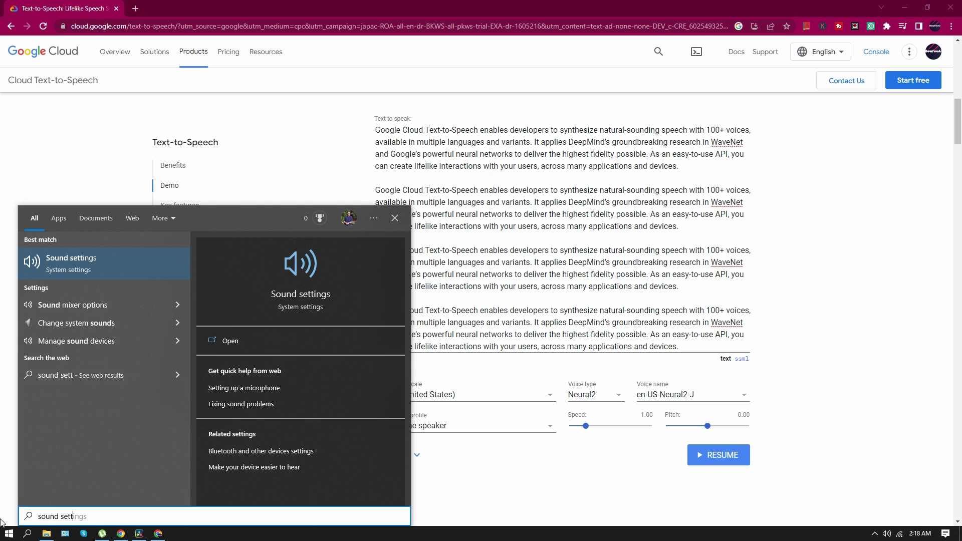
- Enable Stereo Mix under Manage sound devices, then resume the Google demo speech
click(99, 258)
scroll(439, 310, down, 3)
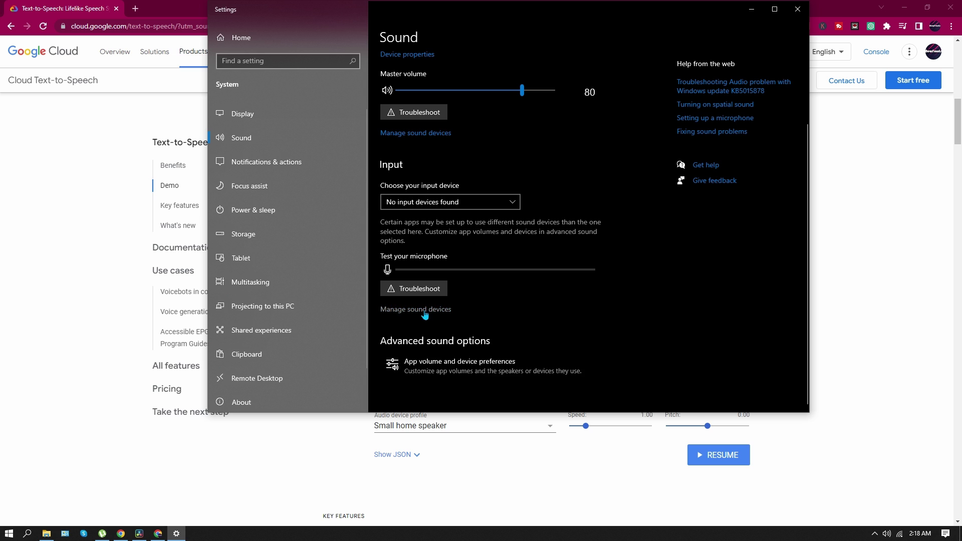
click(425, 310)
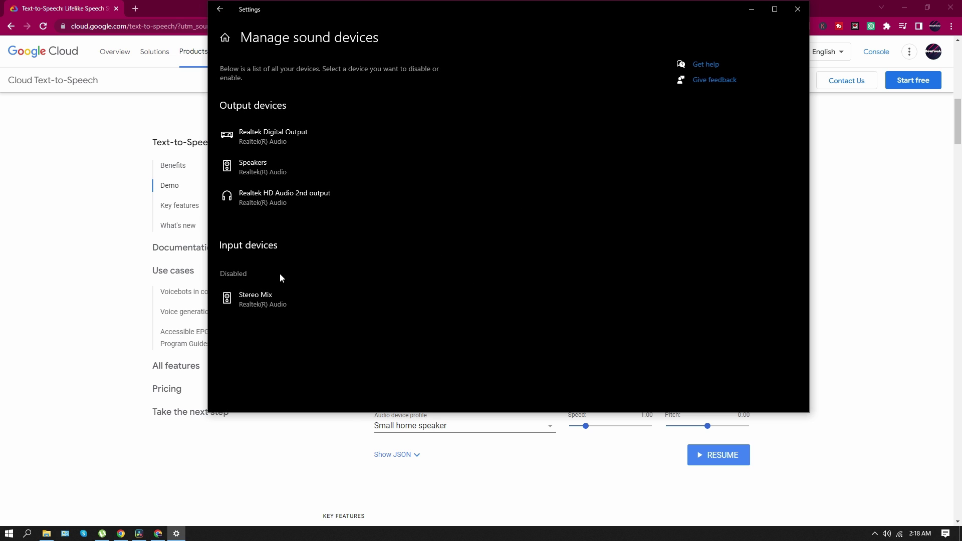
click(261, 304)
click(248, 324)
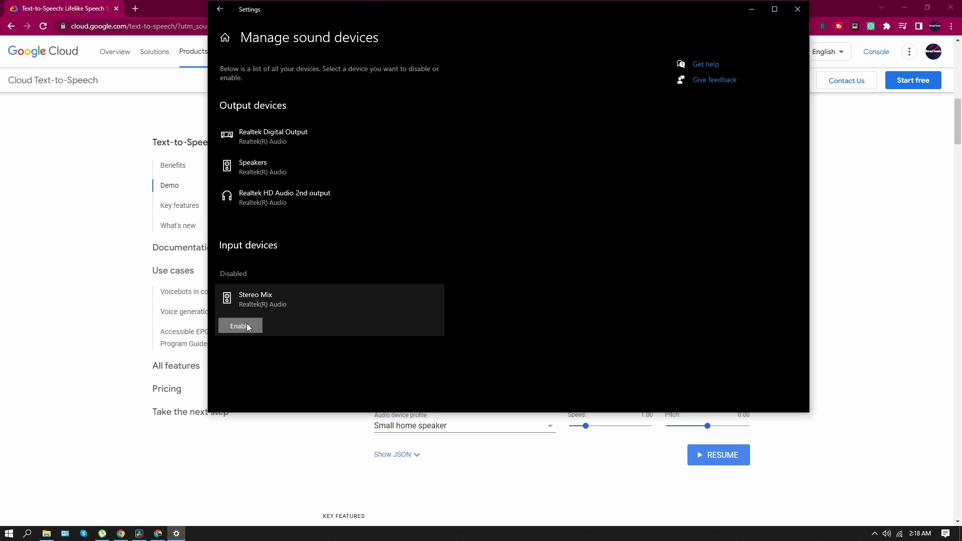
click(219, 9)
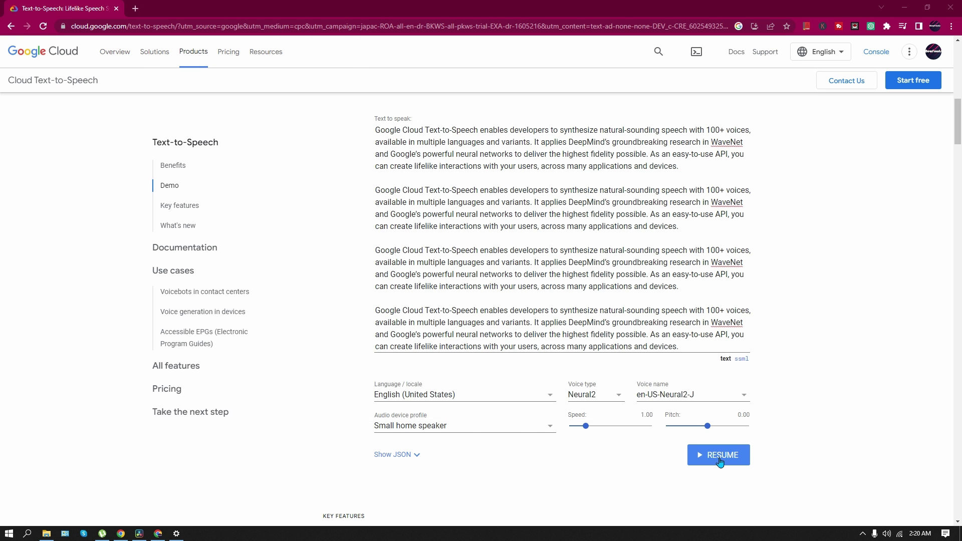
click(719, 461)
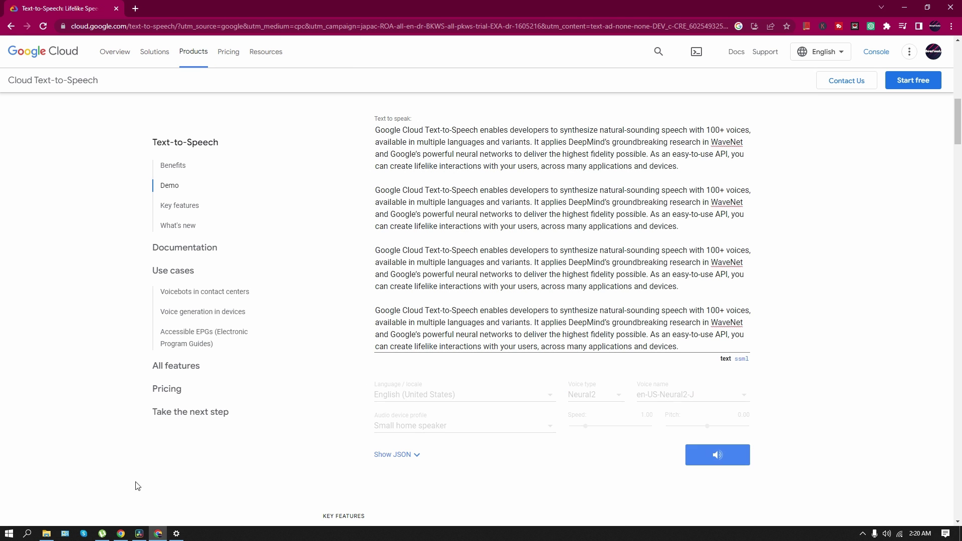
- Launch Voice Recorder, delete the old recording and record the demo's audio
click(9, 534)
text(voice)
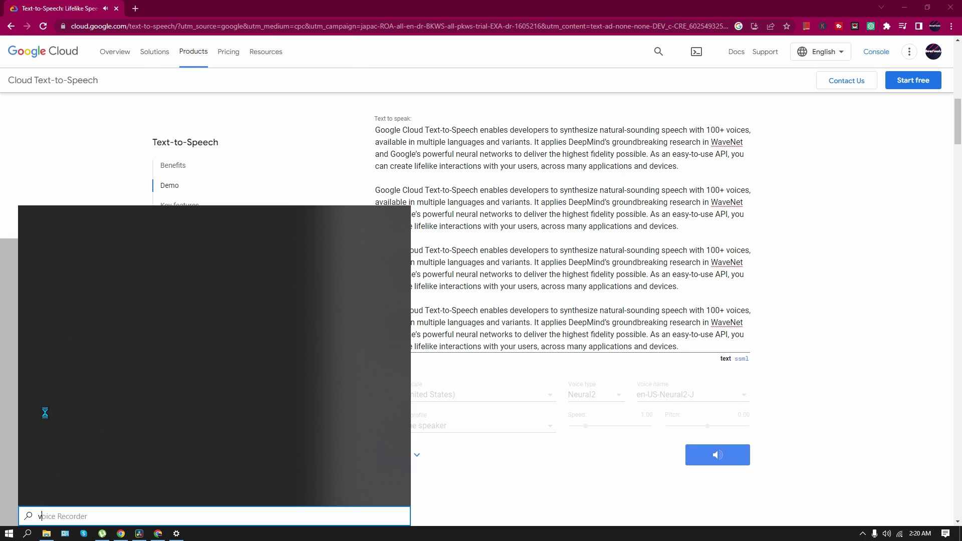
key(Return)
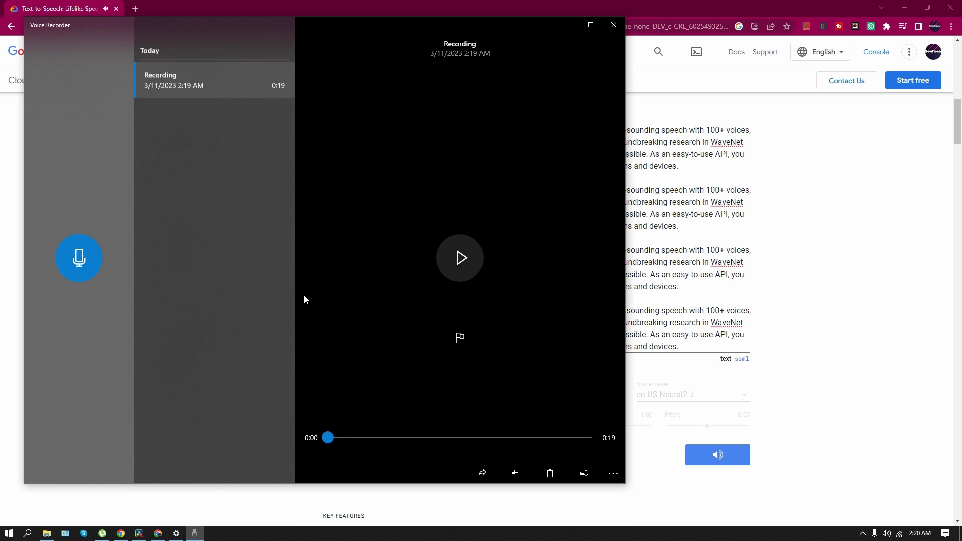
click(197, 82)
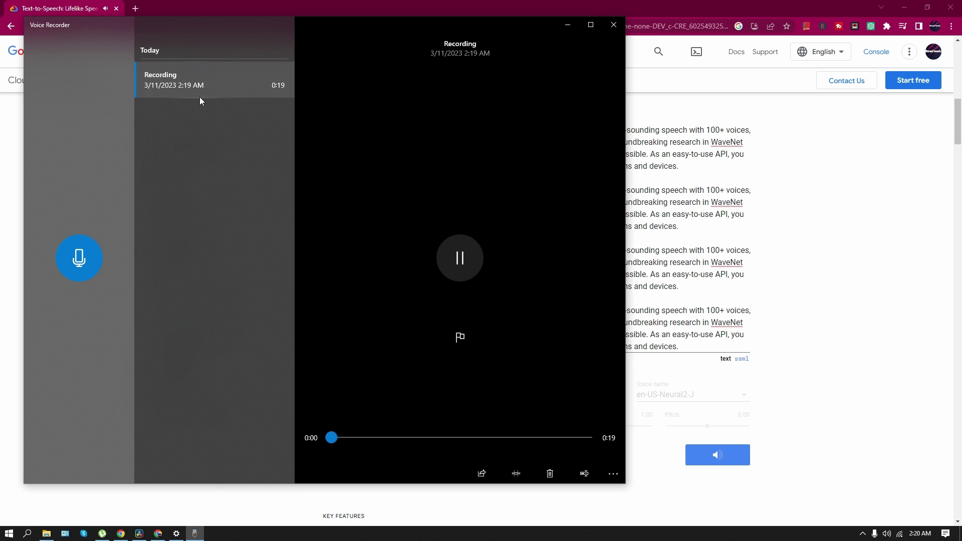
click(550, 474)
click(300, 277)
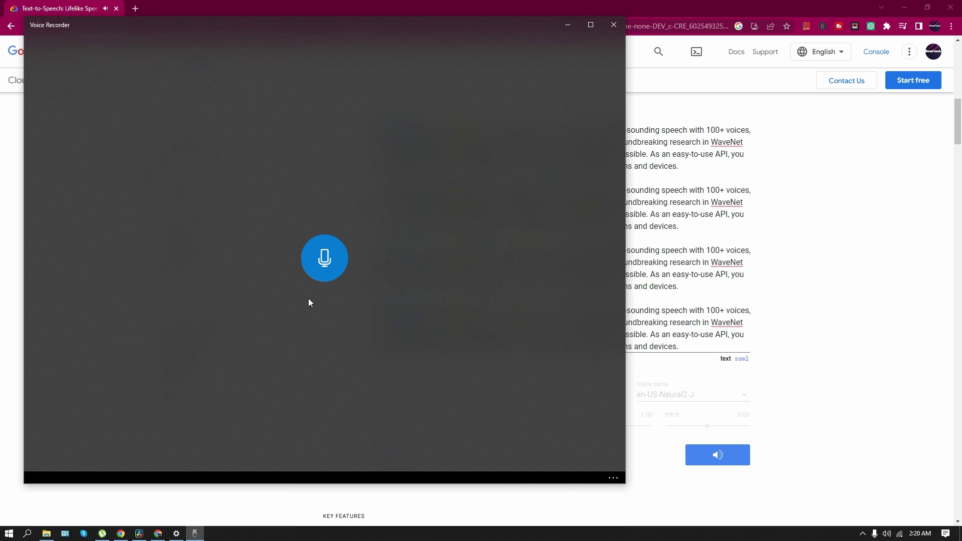
click(323, 264)
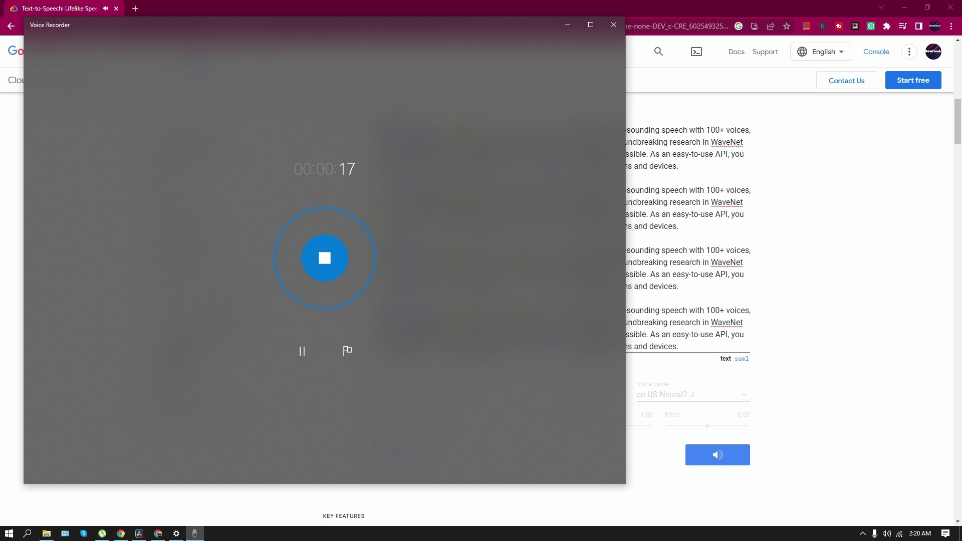
click(335, 272)
- Stop the demo, play back the 21-second recording, and open its file location
click(736, 459)
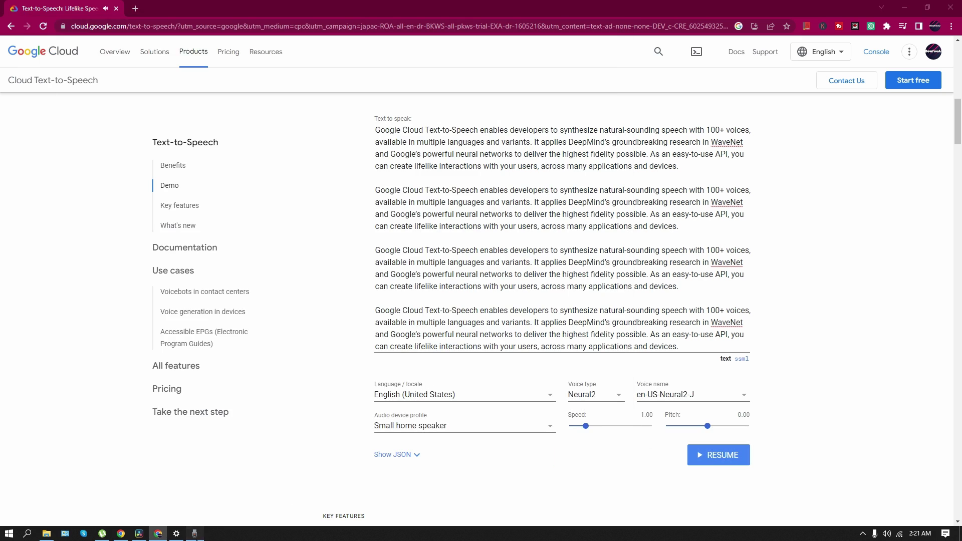
click(194, 534)
click(462, 258)
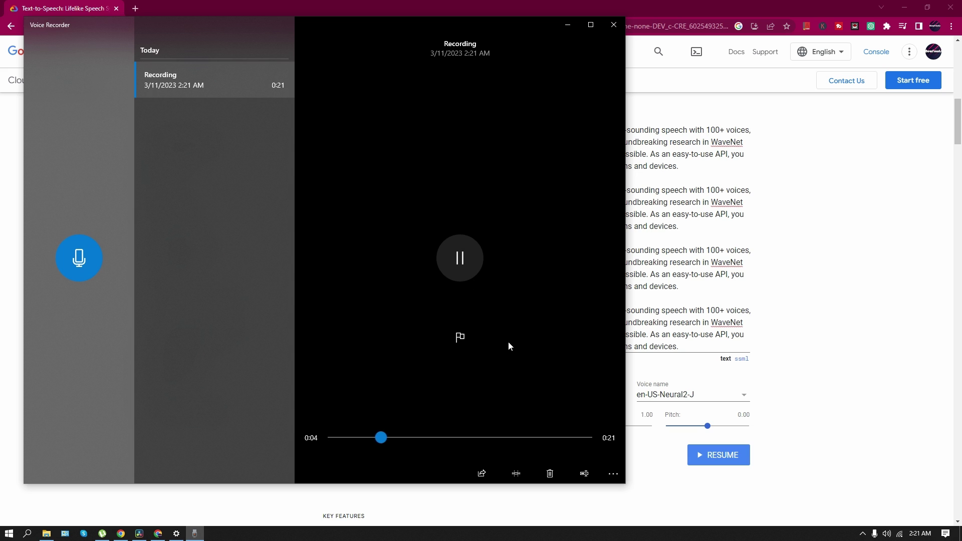
click(470, 271)
click(609, 474)
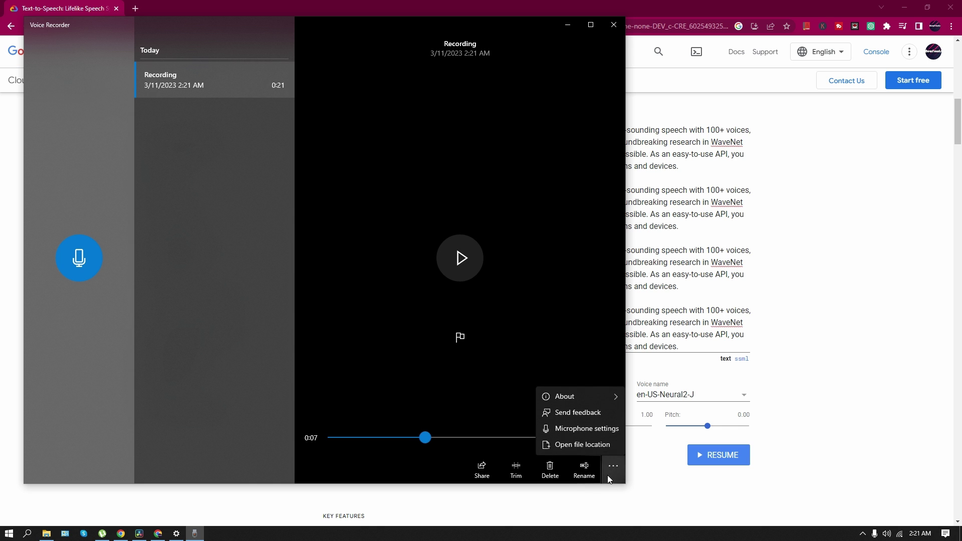
click(586, 446)
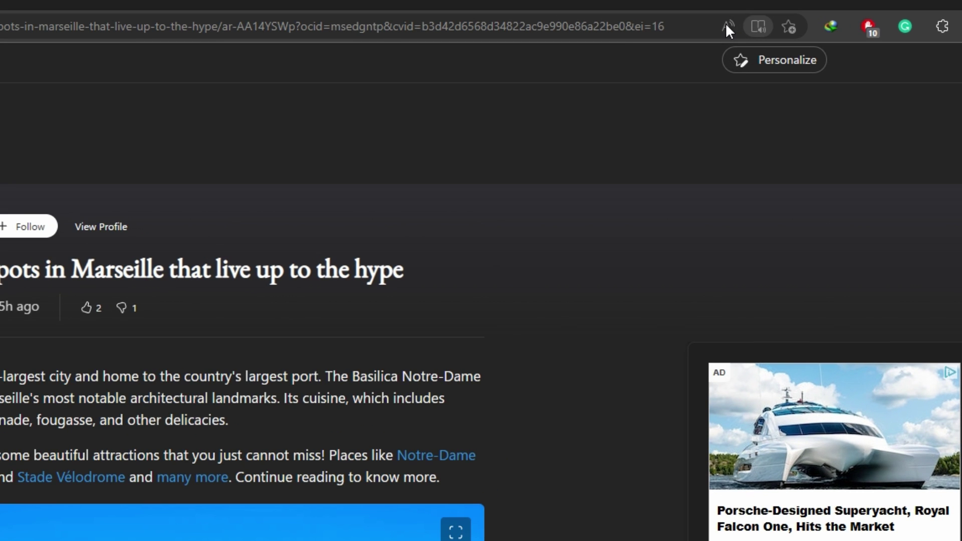
- Start Edge Read aloud on the 5 Best Premiere Pro Alternatives PDF
click(727, 27)
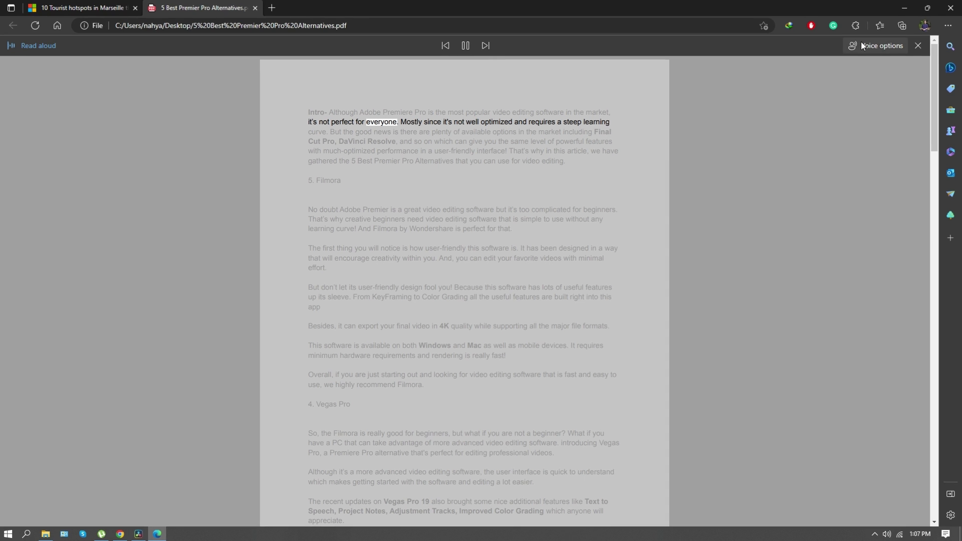
- Try the Rosa (Philippines) and Emily (Ireland) read-aloud voices
click(892, 7)
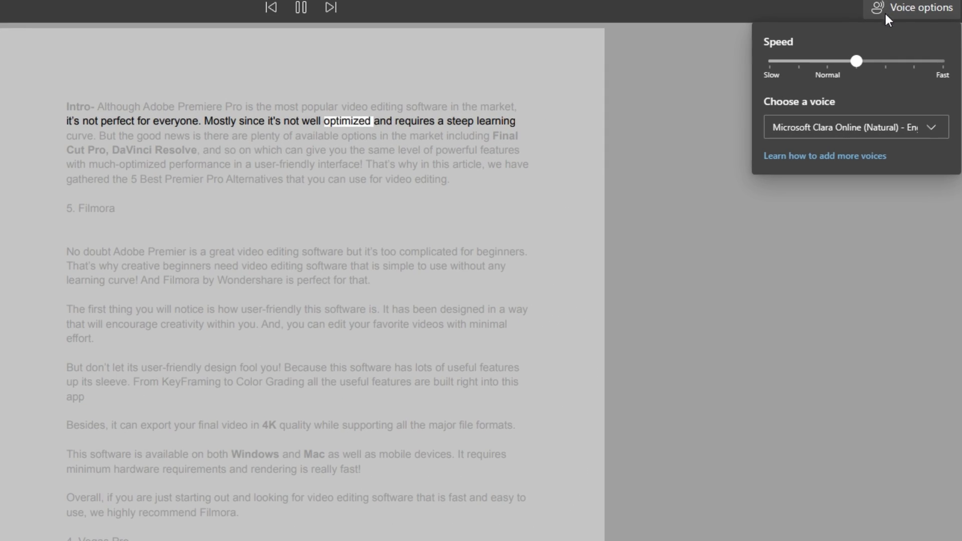
click(927, 130)
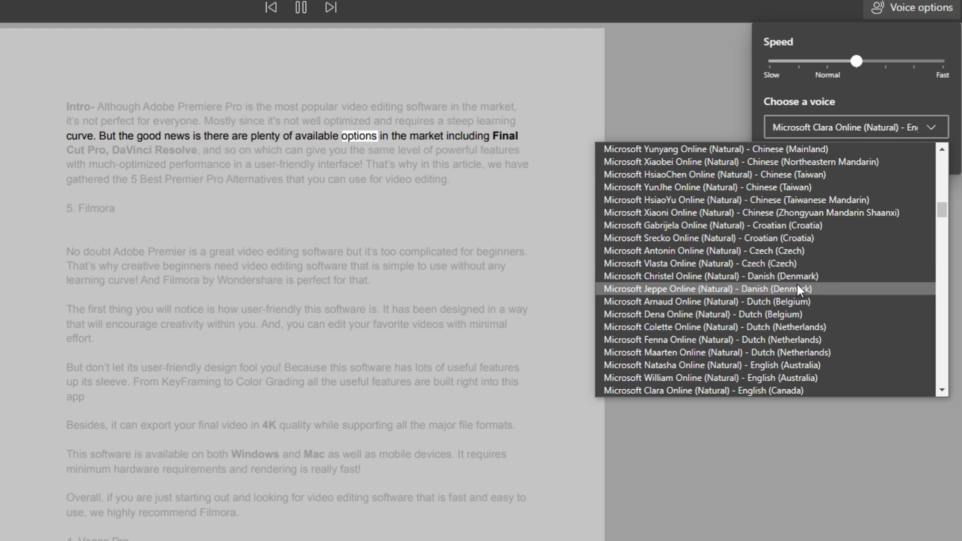
scroll(758, 243, down, 4)
scroll(768, 290, down, 2)
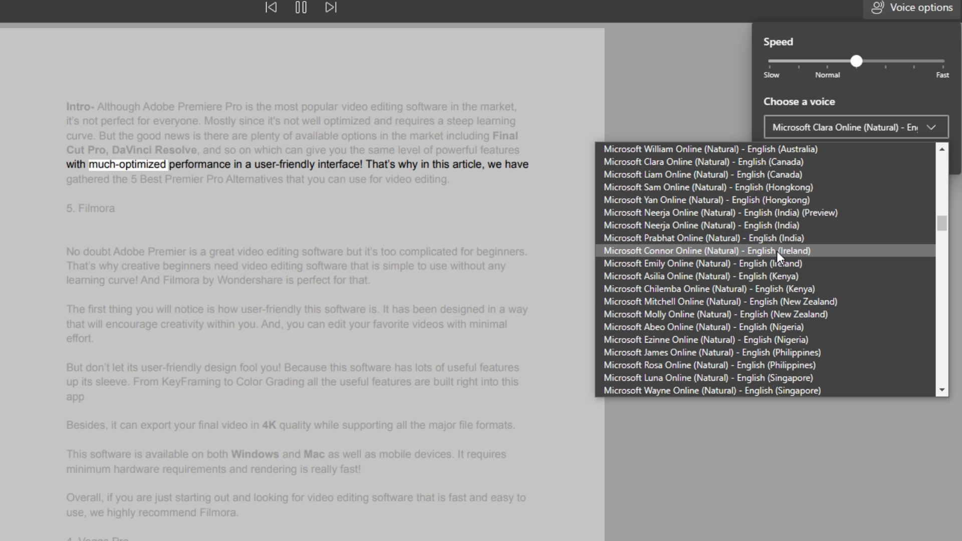
scroll(777, 252, down, 2)
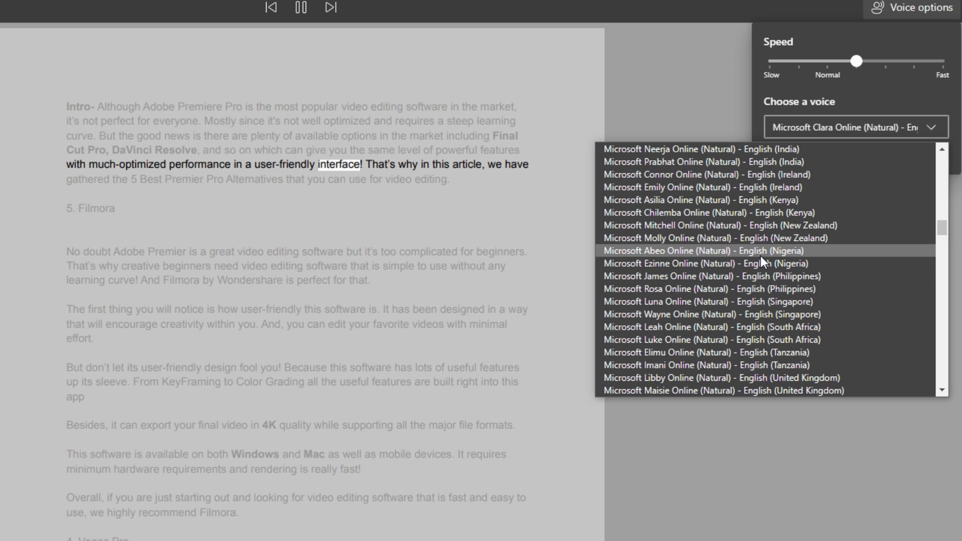
scroll(761, 256, down, 2)
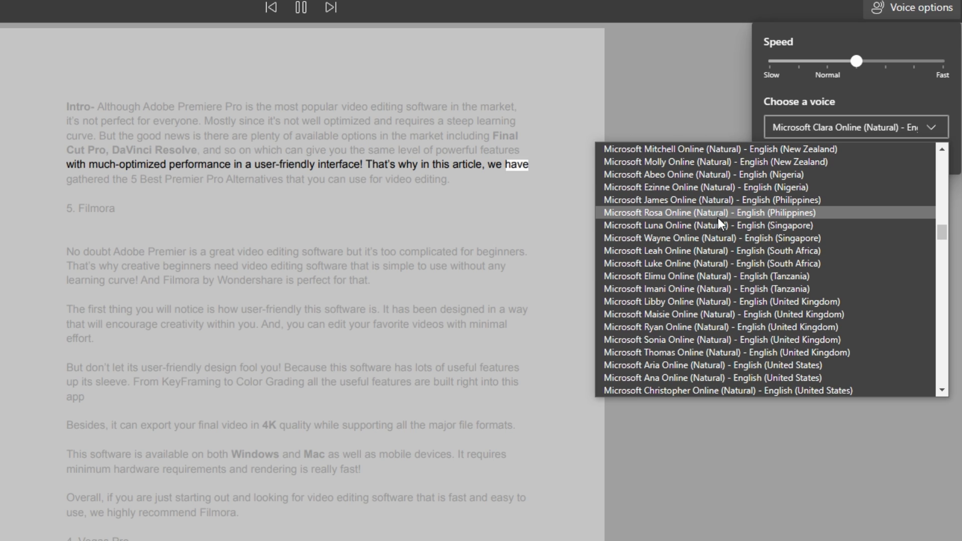
click(740, 215)
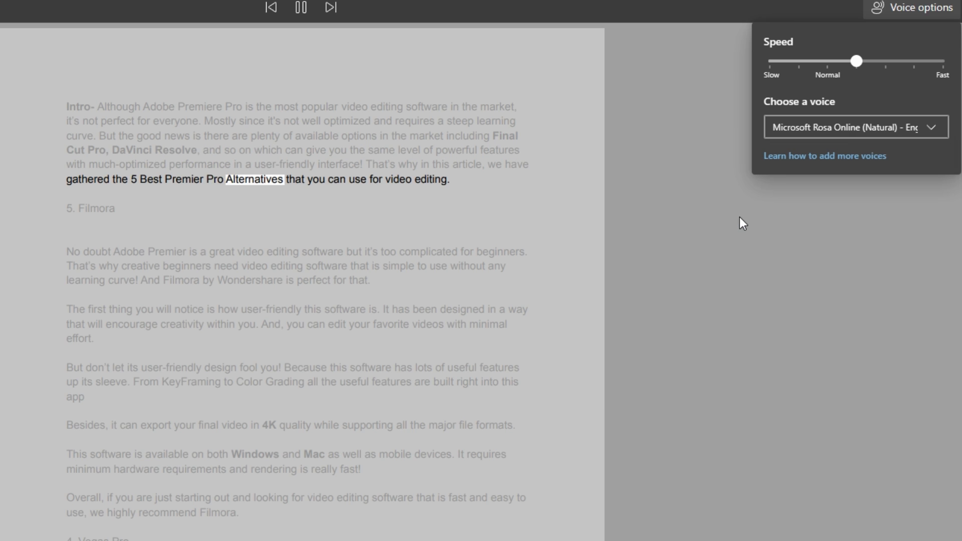
click(896, 130)
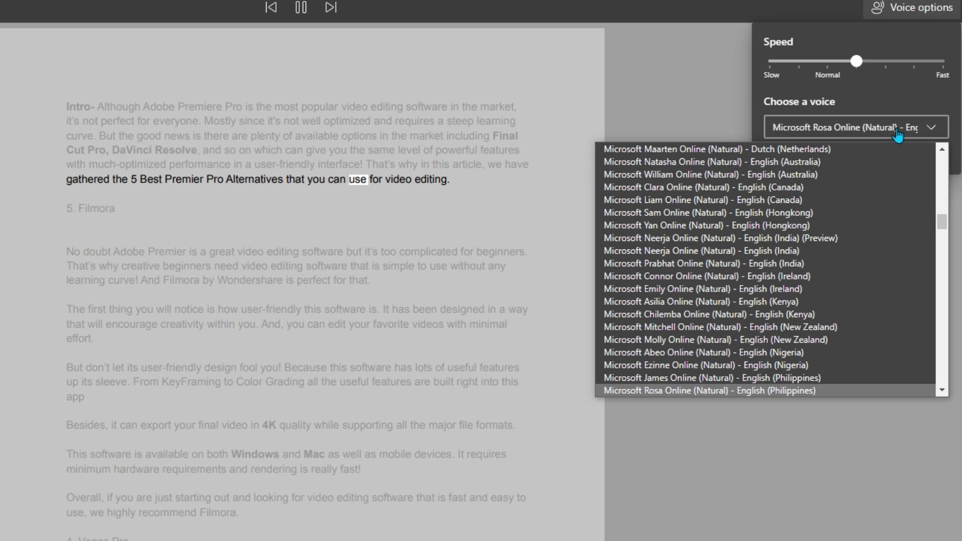
click(709, 289)
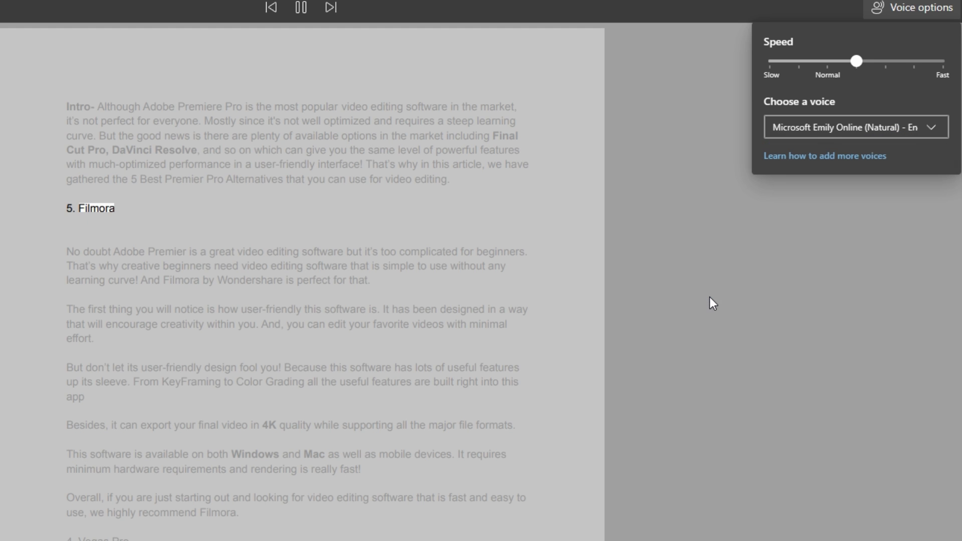
- Try Abeo (Nigeria), settle on Rosa, and return the reading speed near normal
click(923, 128)
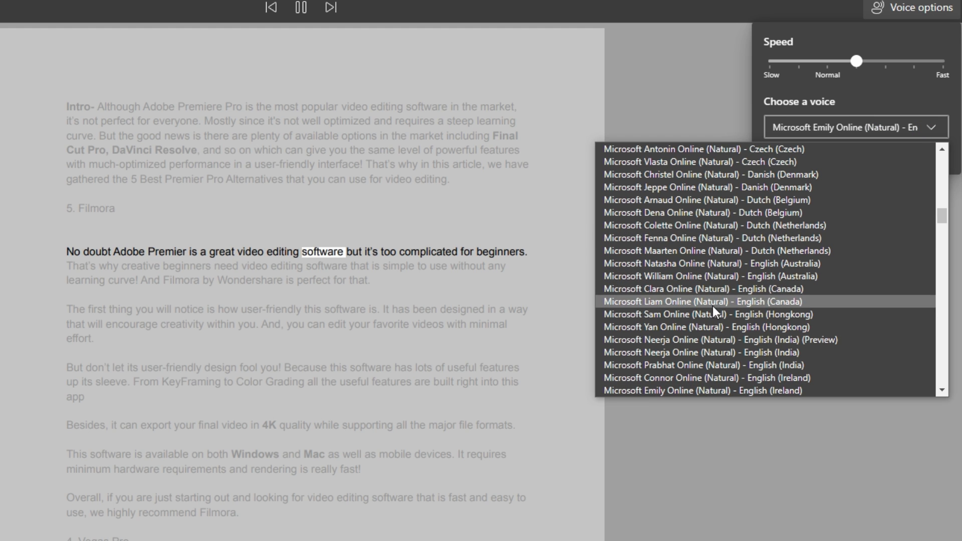
scroll(715, 323, down, 1)
scroll(717, 334, down, 1)
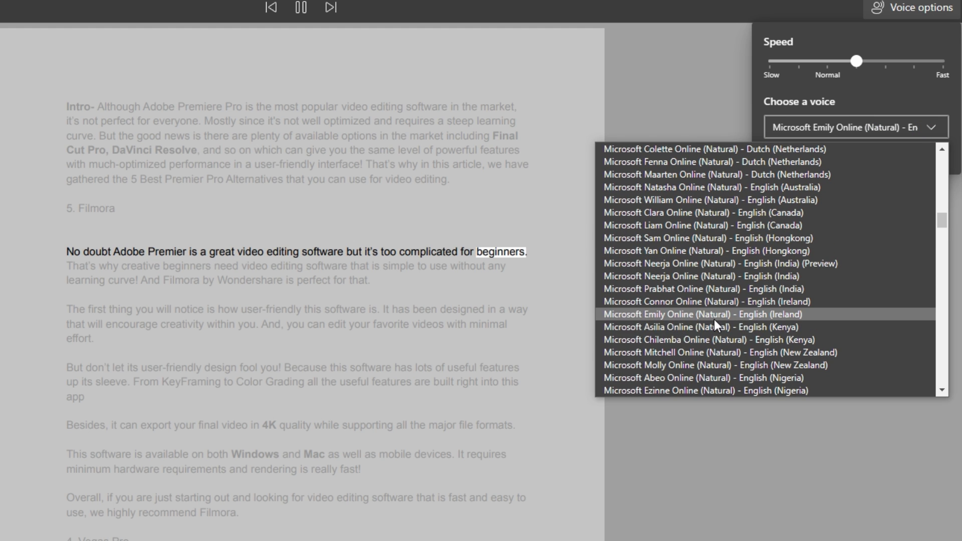
scroll(714, 319, down, 2)
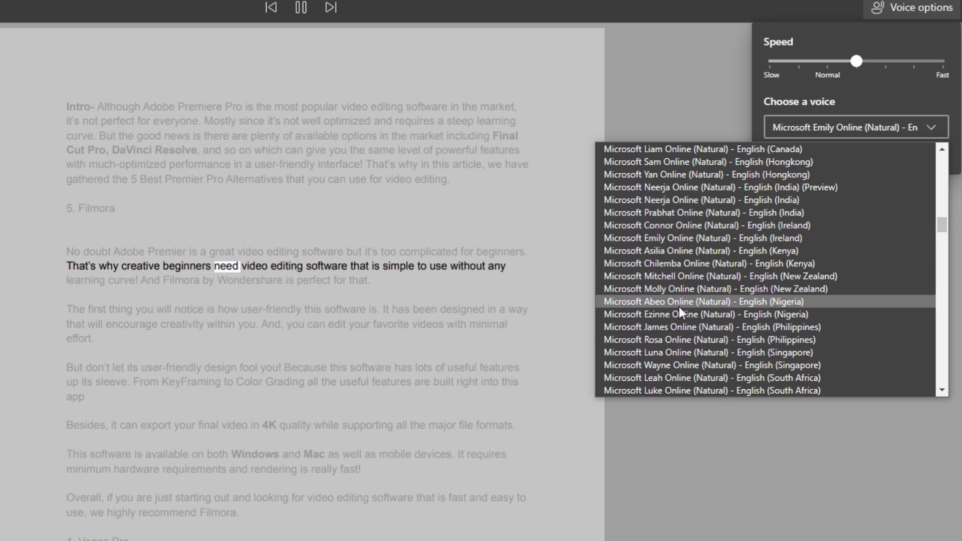
click(690, 305)
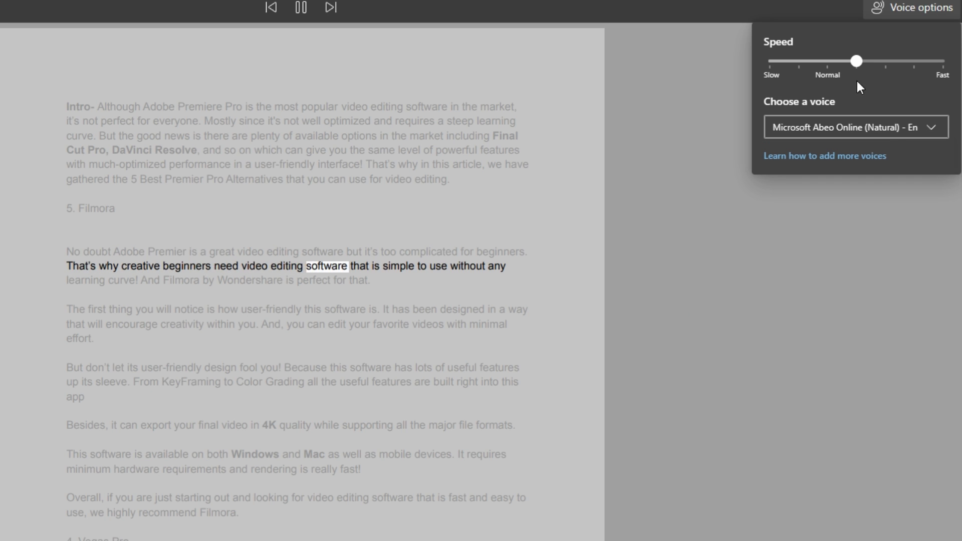
click(890, 139)
scroll(675, 310, down, 2)
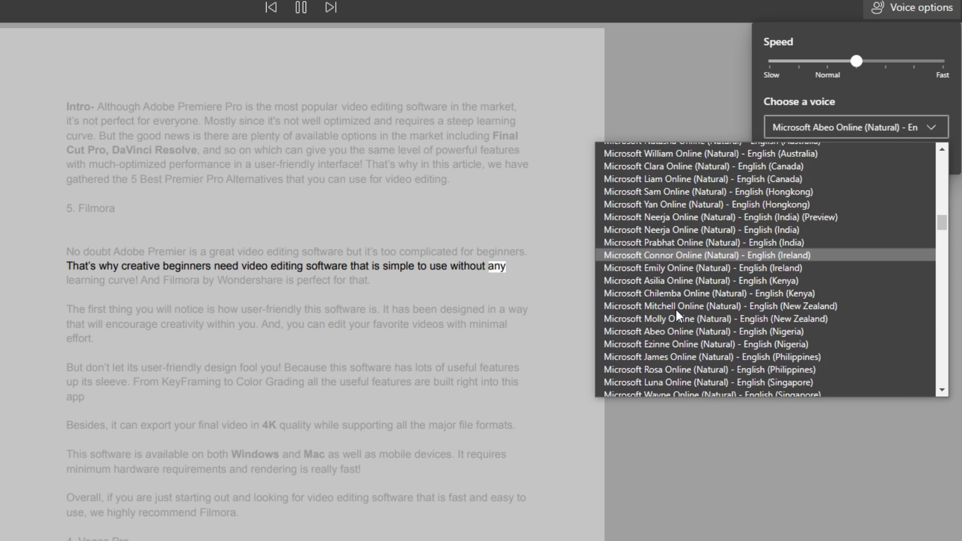
scroll(707, 316, down, 2)
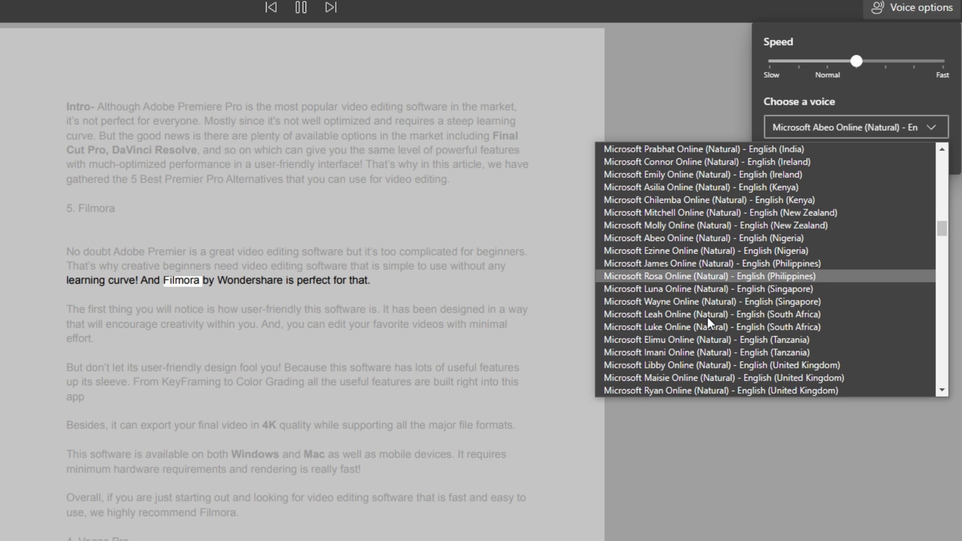
click(689, 281)
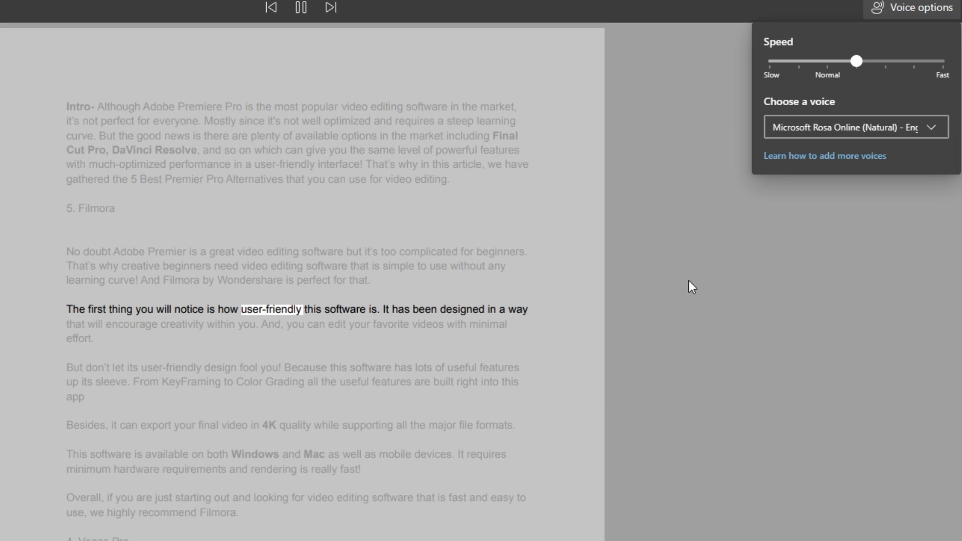
click(932, 132)
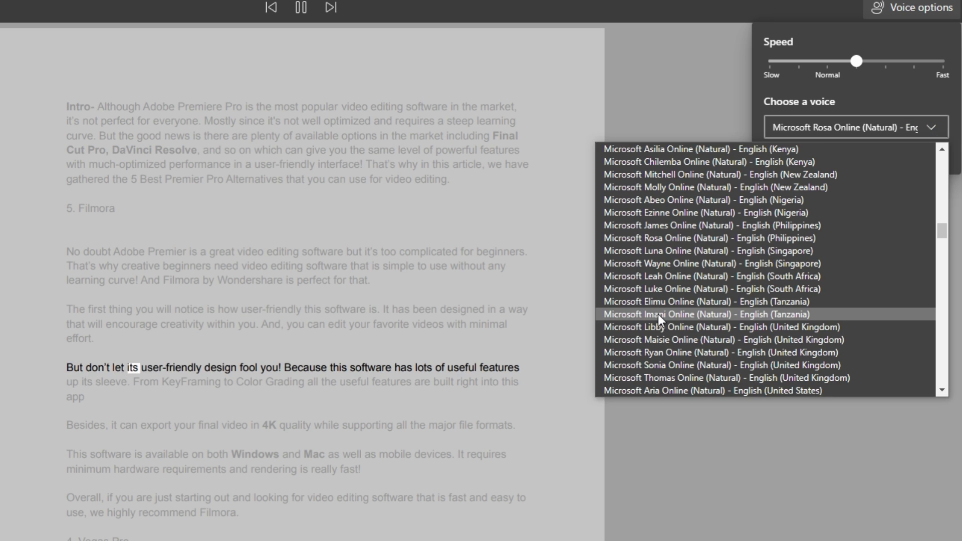
click(862, 65)
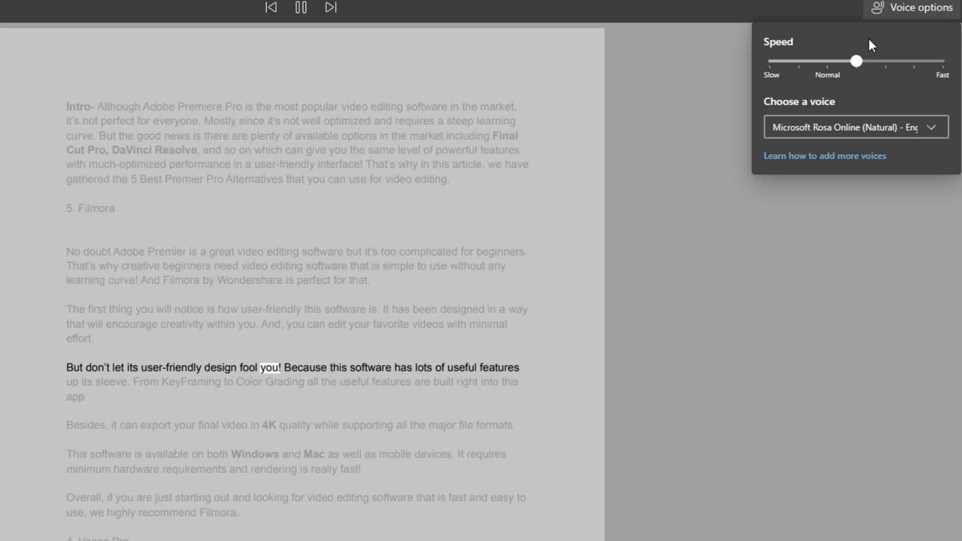
drag(862, 65, 888, 68)
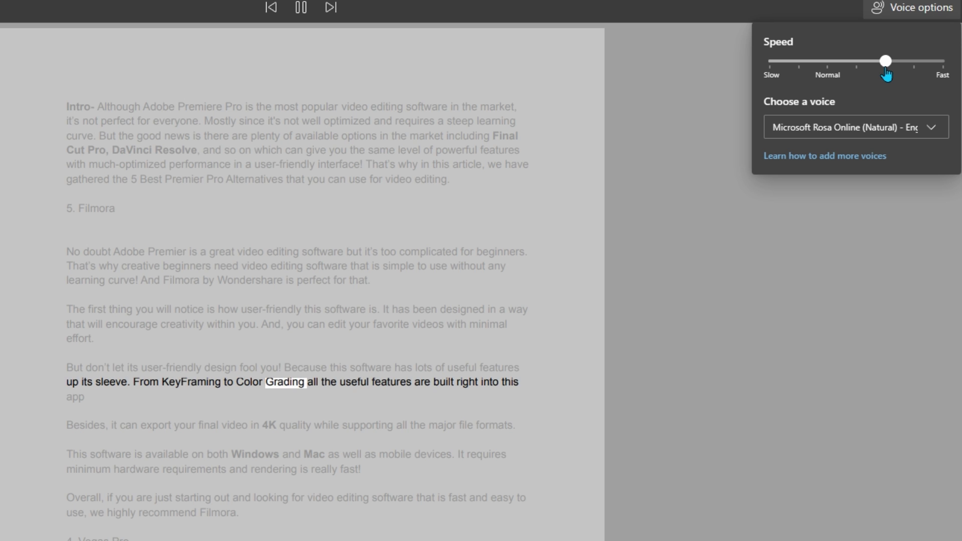
drag(887, 67, 833, 70)
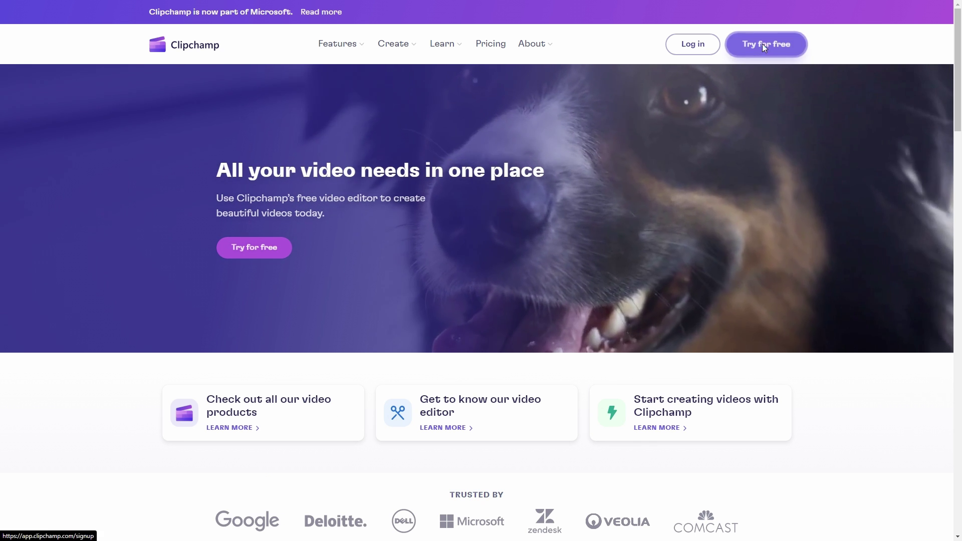
- Create a new Clipchamp video and open Text to speech under Record & create
click(763, 45)
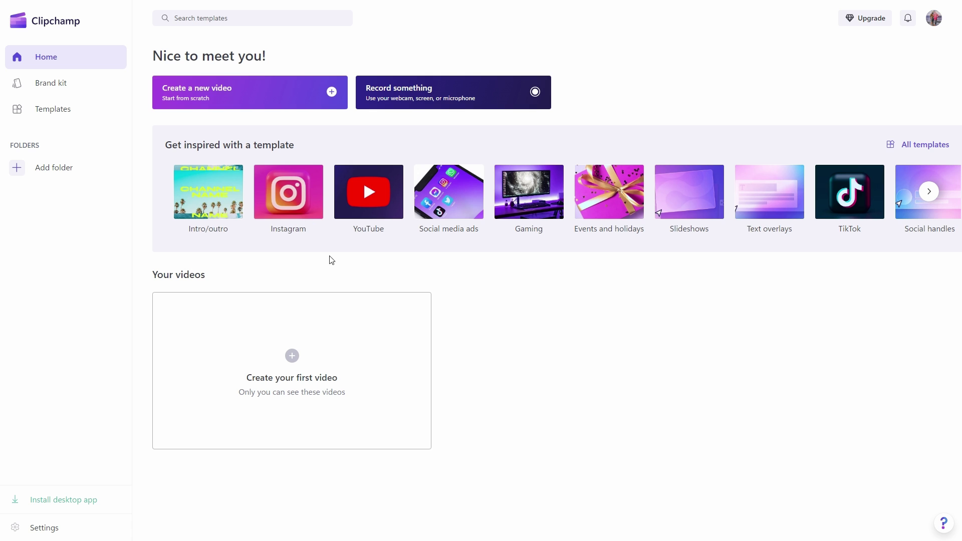
click(252, 91)
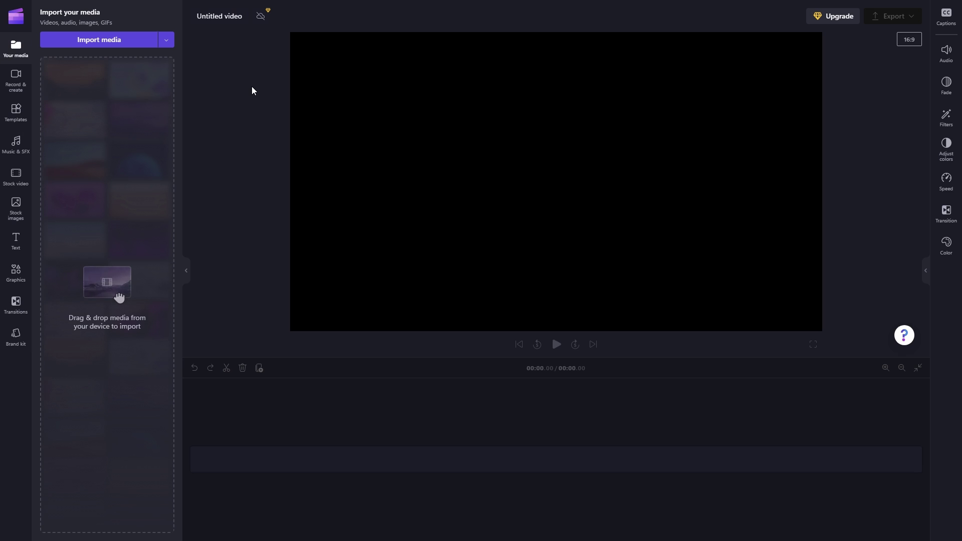
click(16, 81)
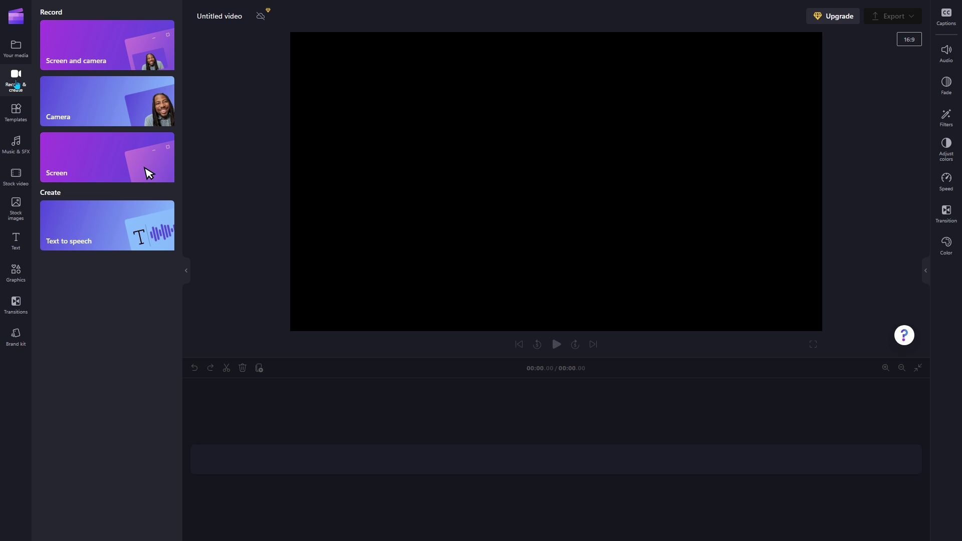
click(88, 239)
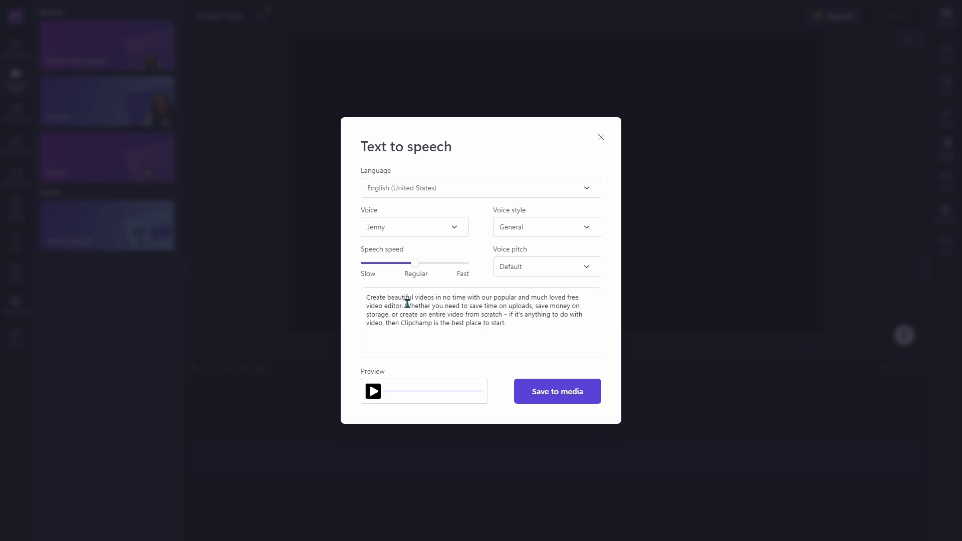
- Preview the sample speech, then preview the Guy voice with the Excited style
click(373, 391)
click(415, 230)
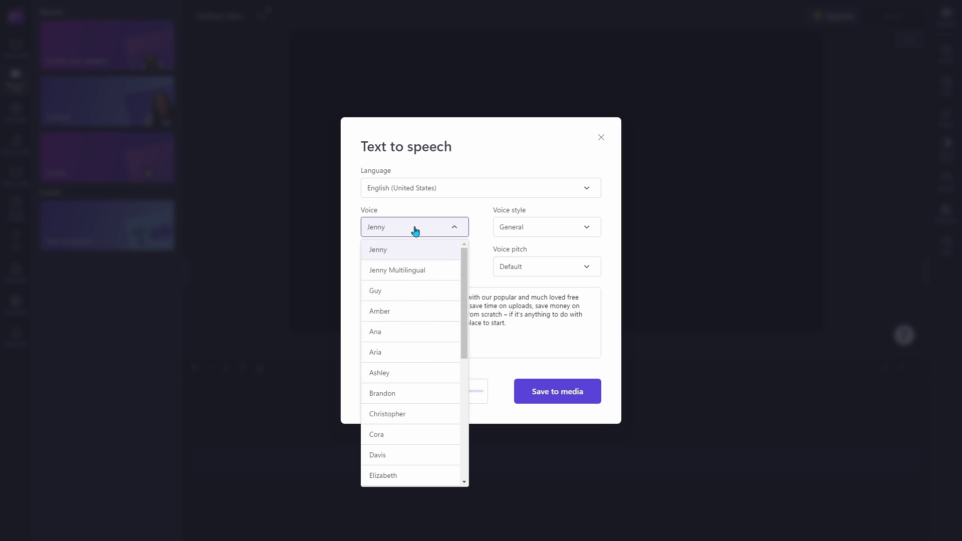
click(387, 293)
click(373, 392)
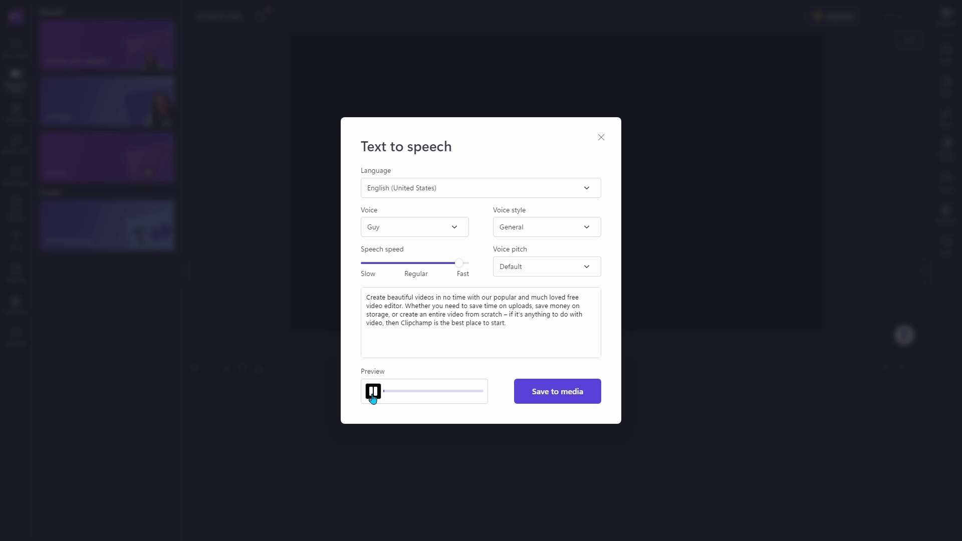
click(538, 233)
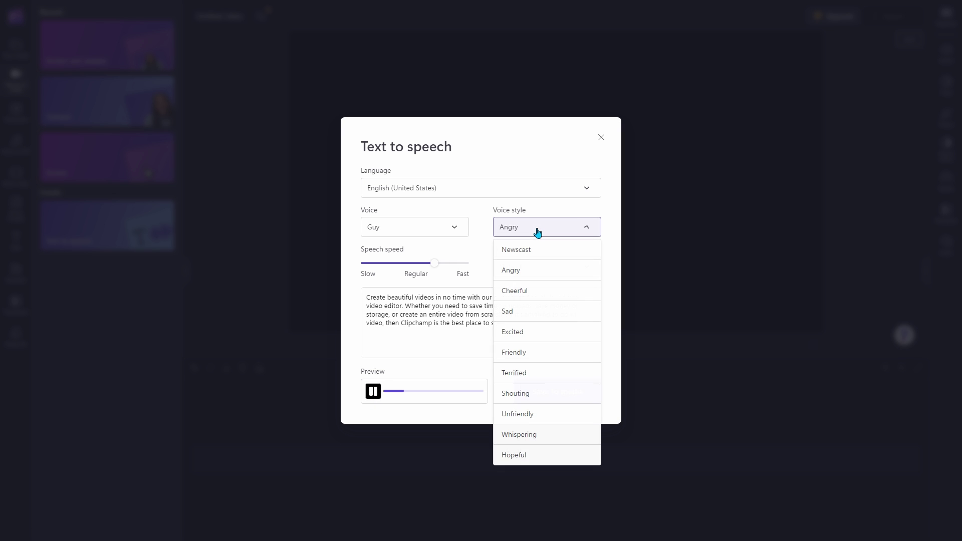
click(520, 335)
click(374, 393)
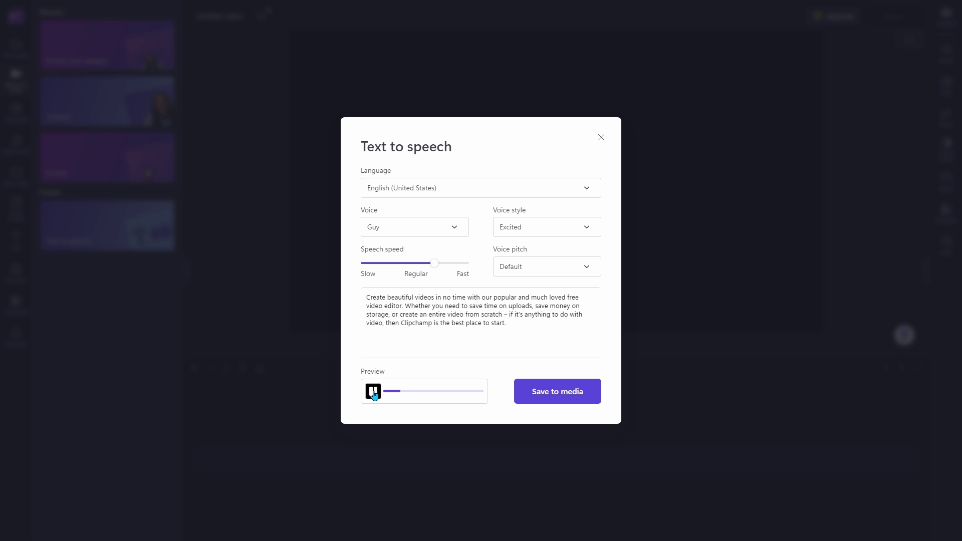
- Set the language to English (United Kingdom), keep Default pitch, and save the Abbi voiceover
click(424, 186)
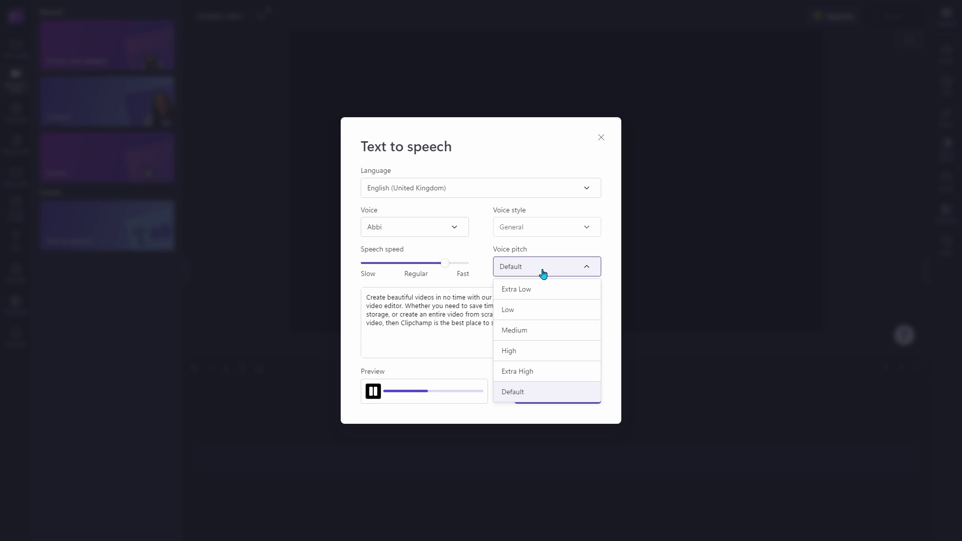
click(469, 316)
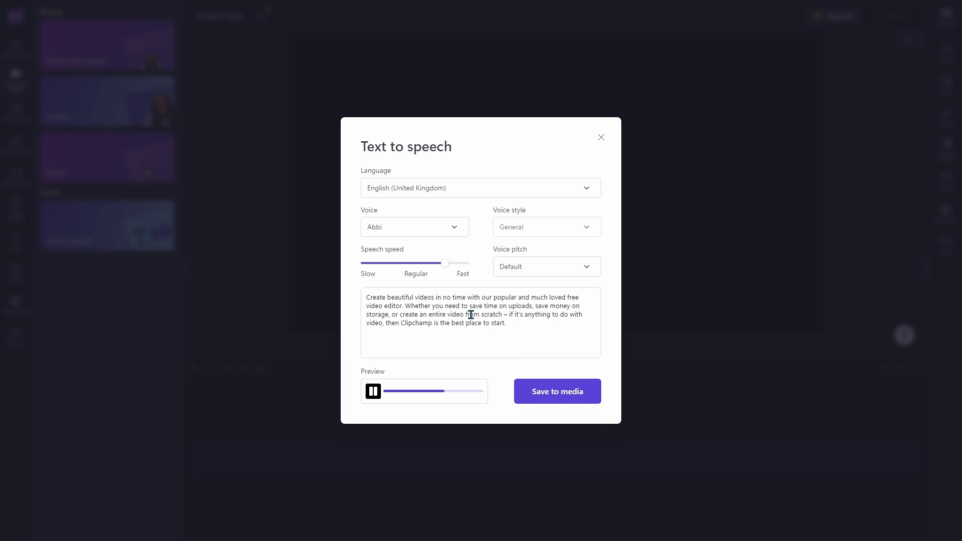
click(557, 400)
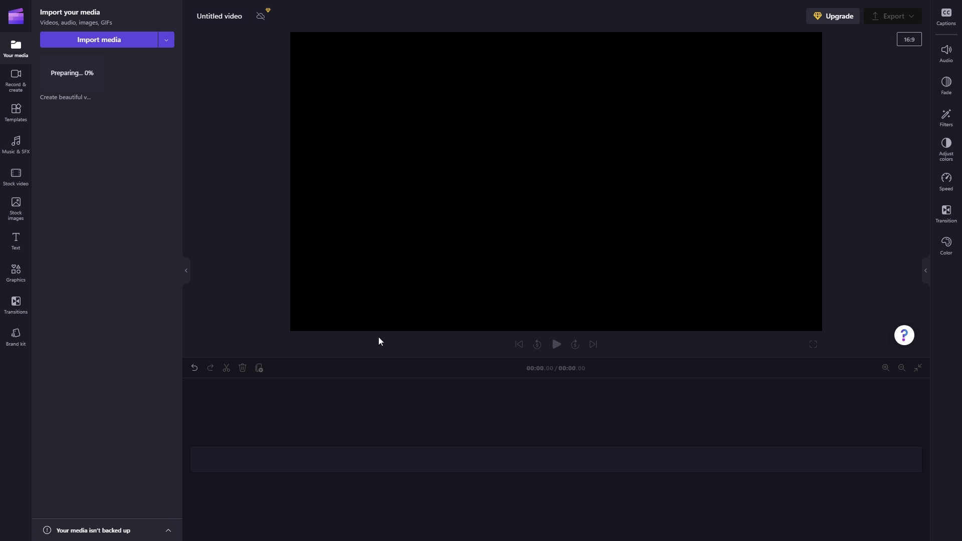
- Place the voiceover clip on the timeline and export the video at a chosen quality
mouse_move(72, 72)
mouse_down()
mouse_move(253, 311)
mouse_move(293, 463)
mouse_up()
click(742, 16)
click(633, 147)
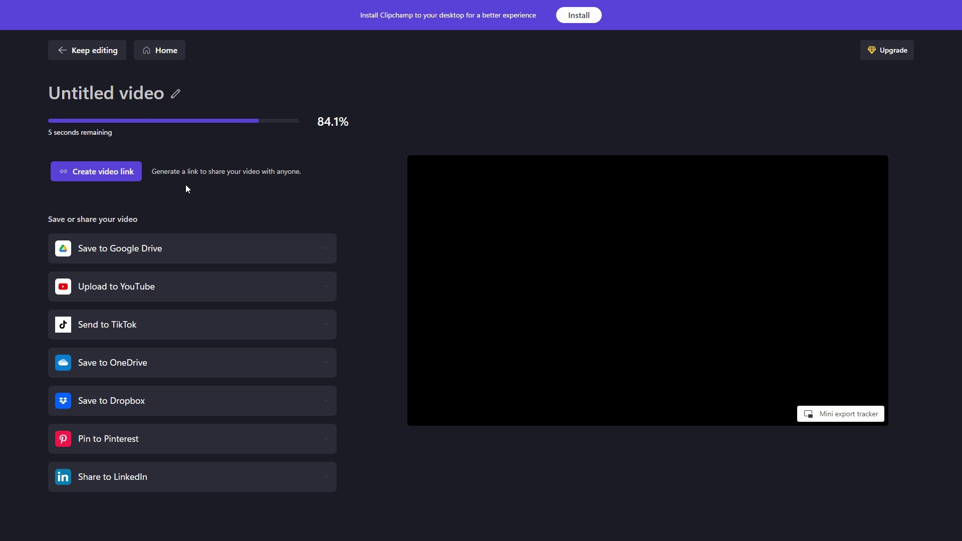
- Convert the downloaded Clipchamp video to MP3 with File Converter and play the MP3
click(107, 526)
click(188, 493)
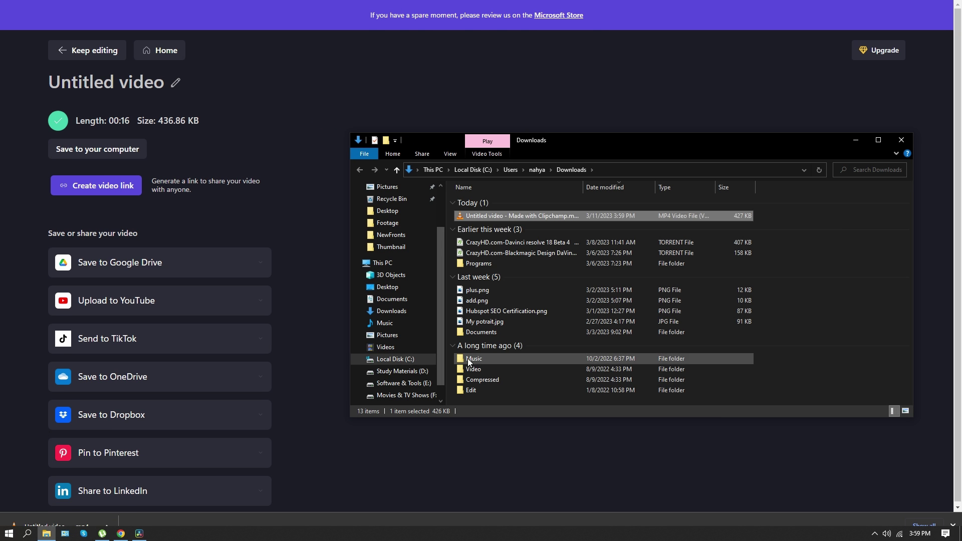
right_click(490, 218)
mouse_move(524, 287)
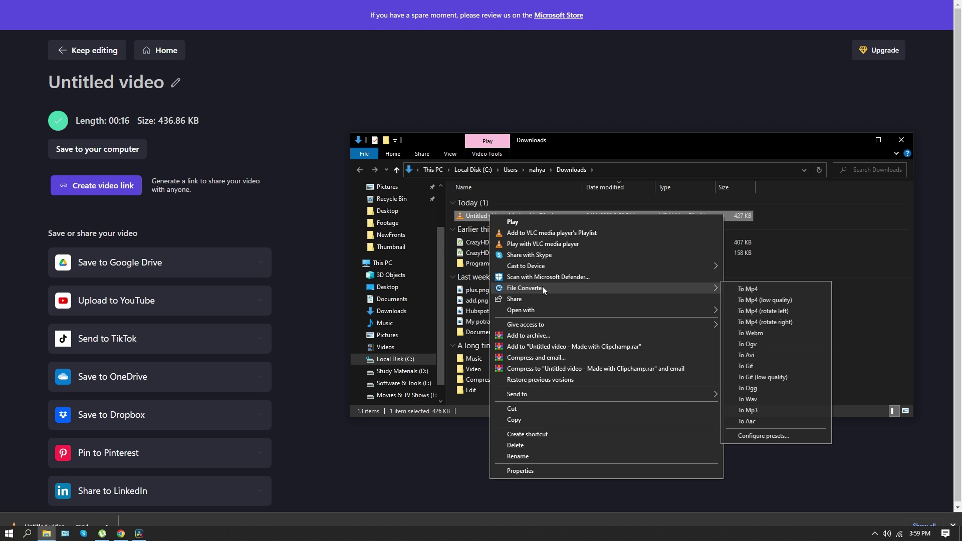
click(760, 411)
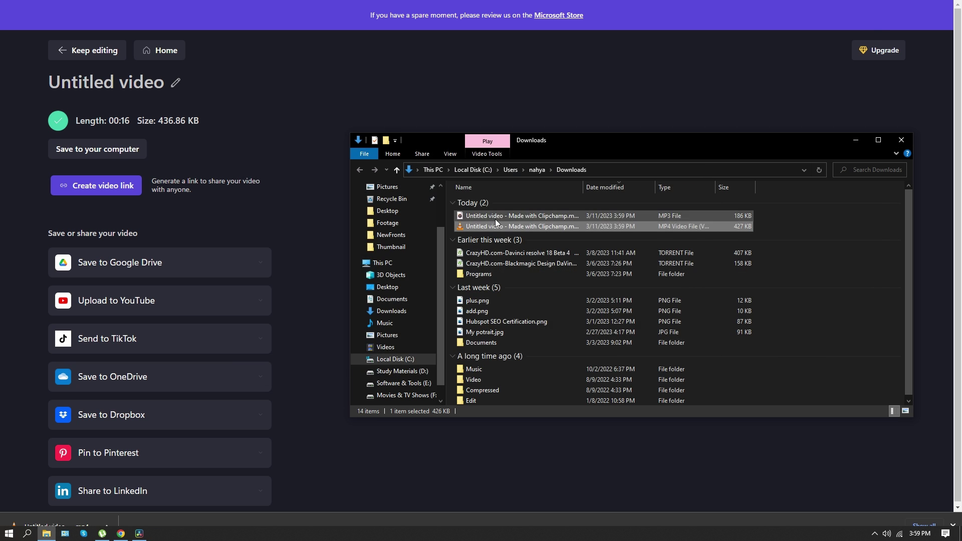
double_click(495, 223)
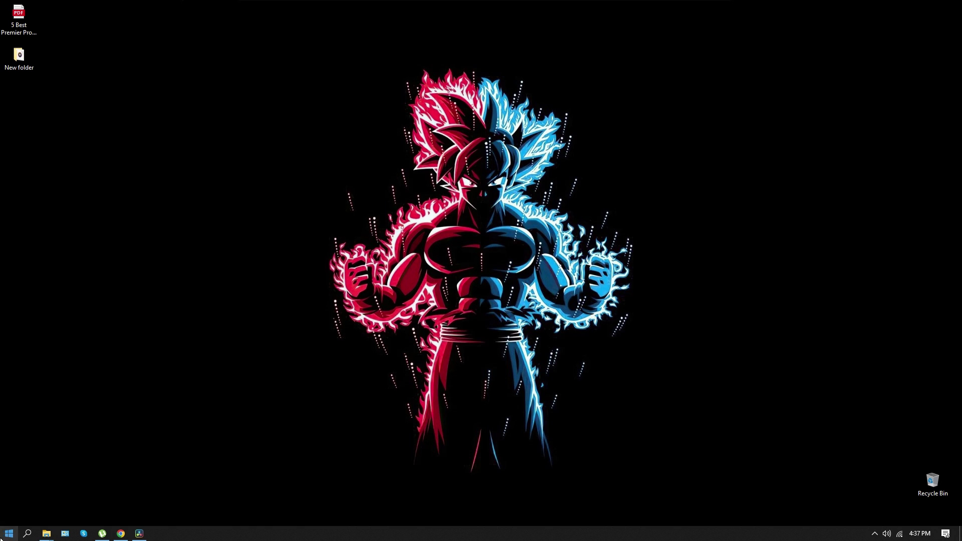
- Launch Balabolka, paste the paragraph, and read it aloud with Microsoft Zira Desktop
key(super)
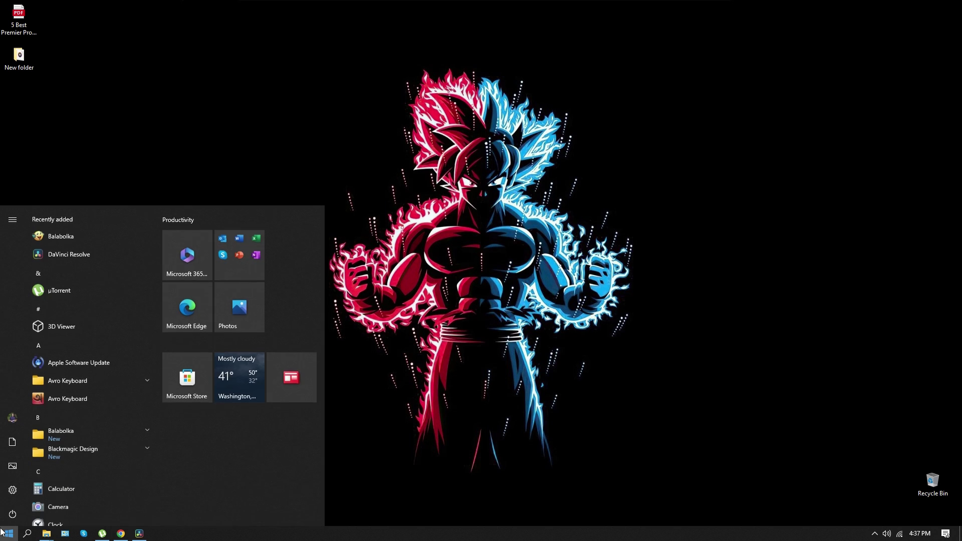
click(235, 285)
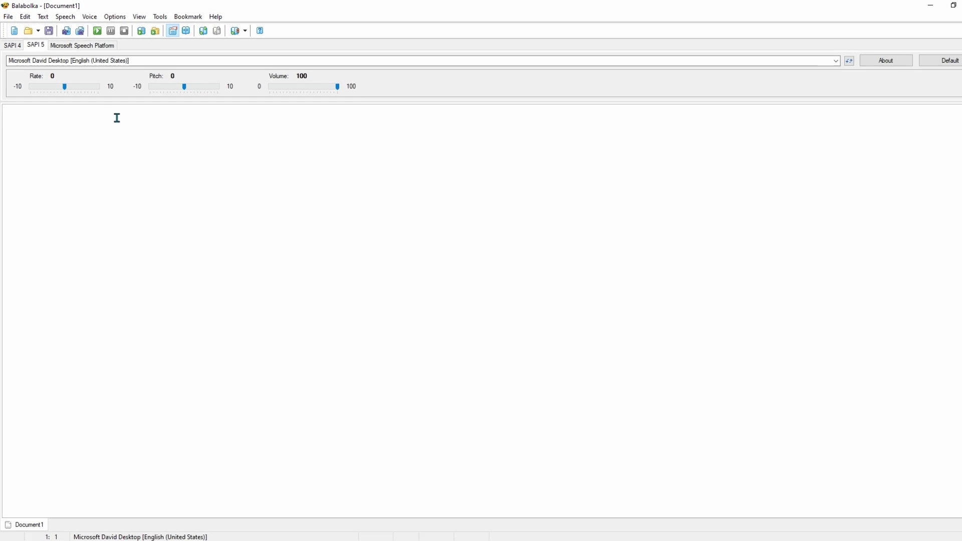
key(ctrl+v)
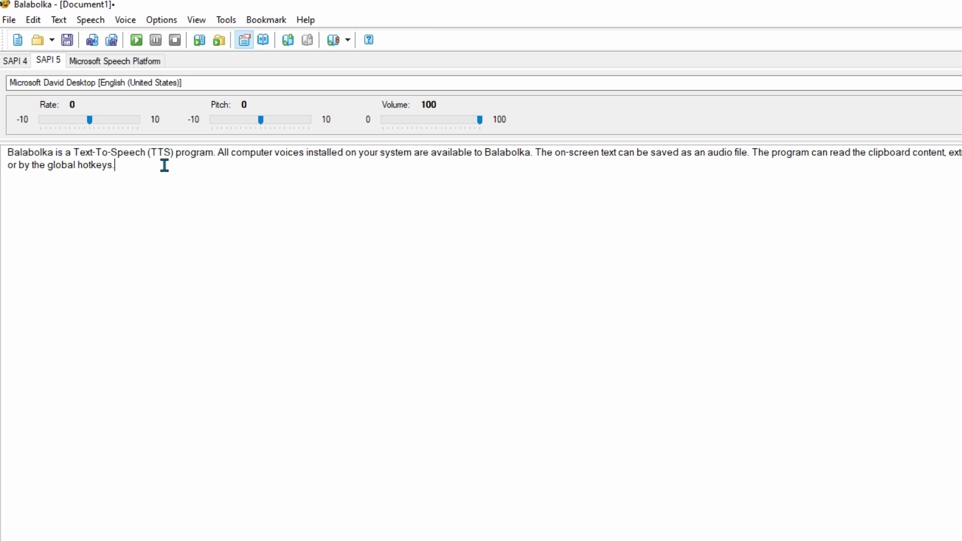
click(130, 83)
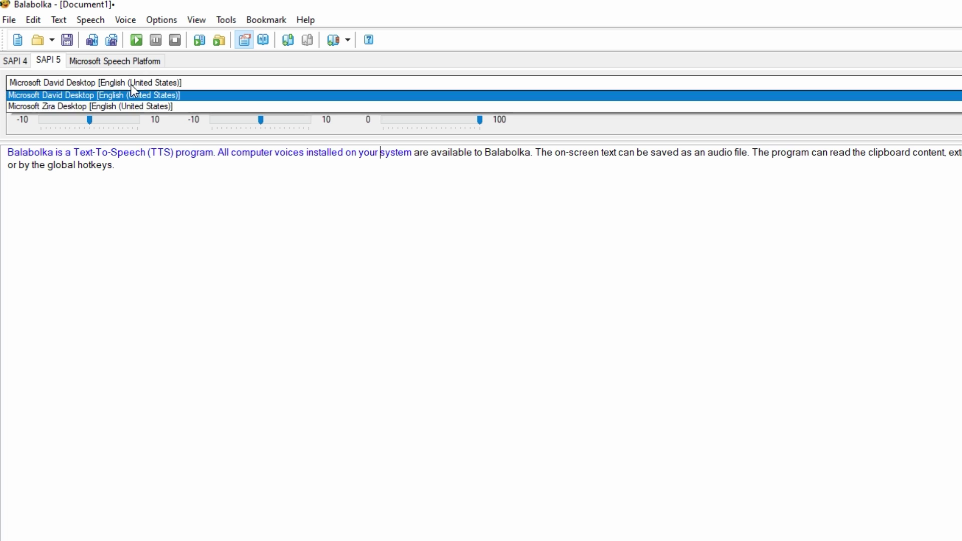
click(106, 104)
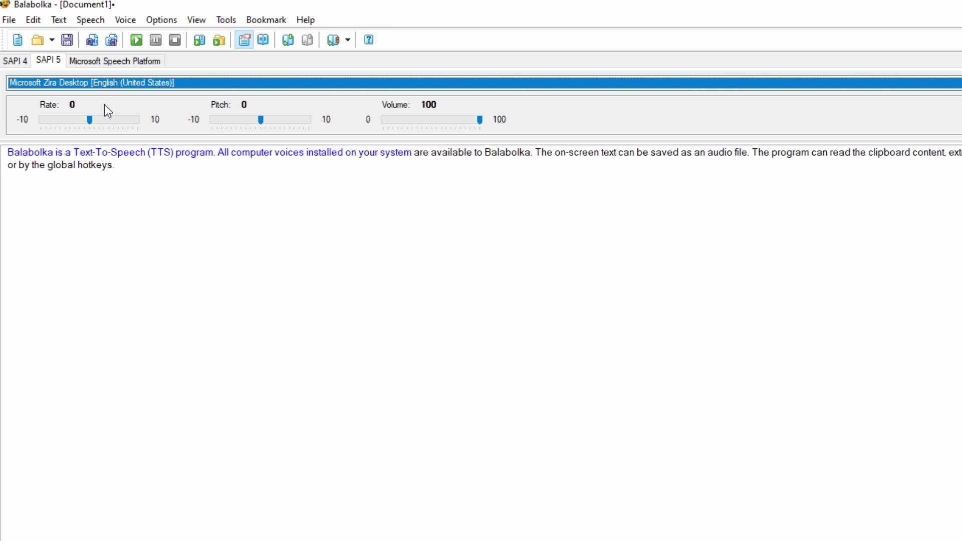
click(136, 38)
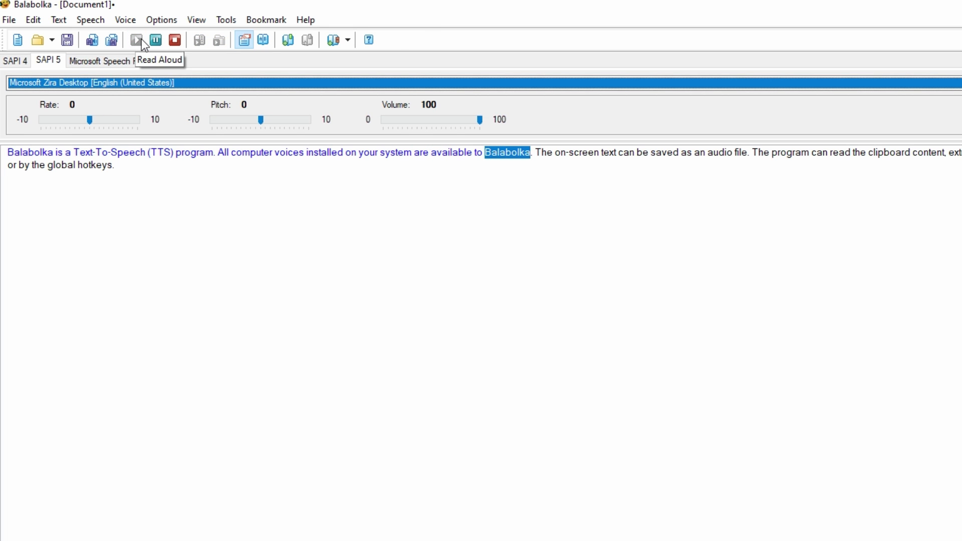
- Stop reading, open the online TTS service, and browse Google Cloud and Amazon Polly before IBM Watson
click(174, 39)
click(225, 20)
click(292, 192)
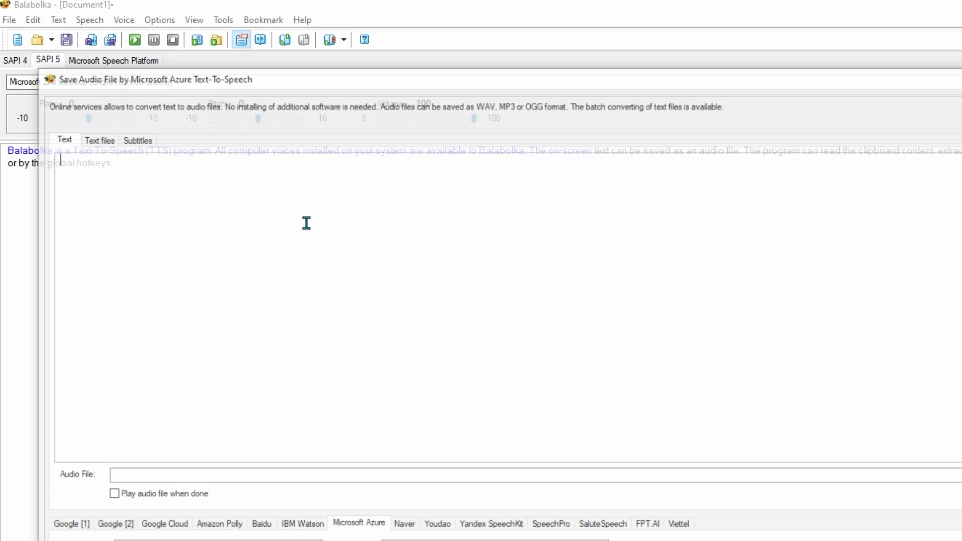
click(72, 364)
click(210, 380)
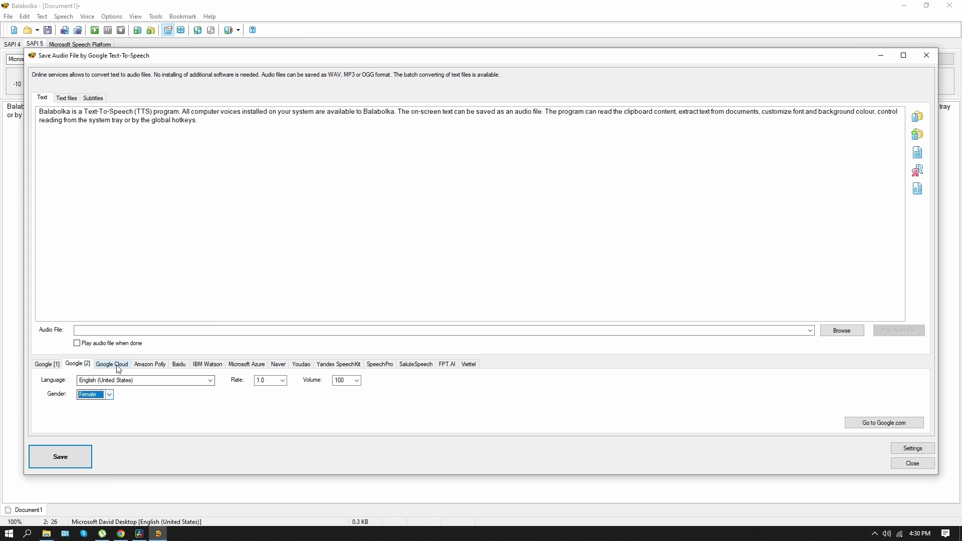
click(111, 364)
click(211, 380)
click(150, 363)
click(172, 380)
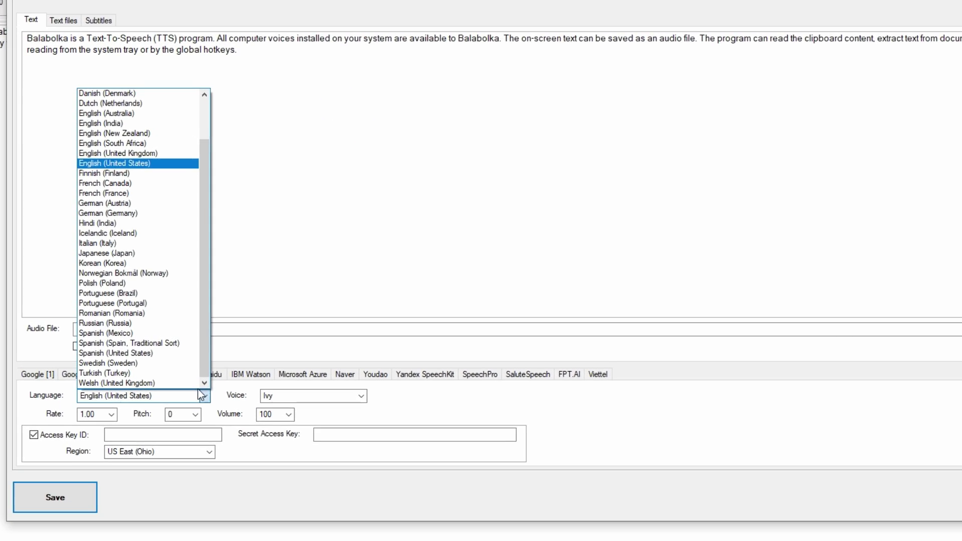
click(179, 364)
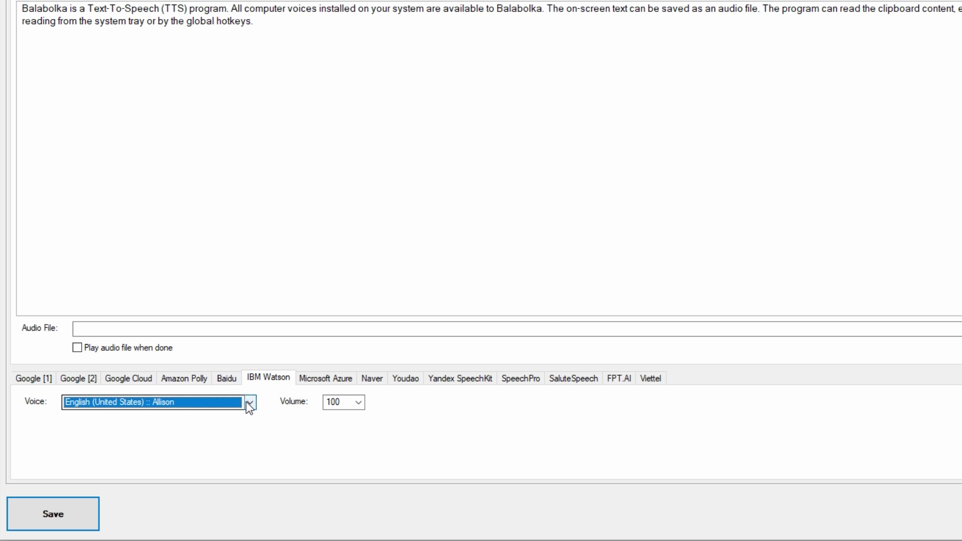
- Choose the US English Kevin voice and record the paragraph to Test 2.wav
click(248, 404)
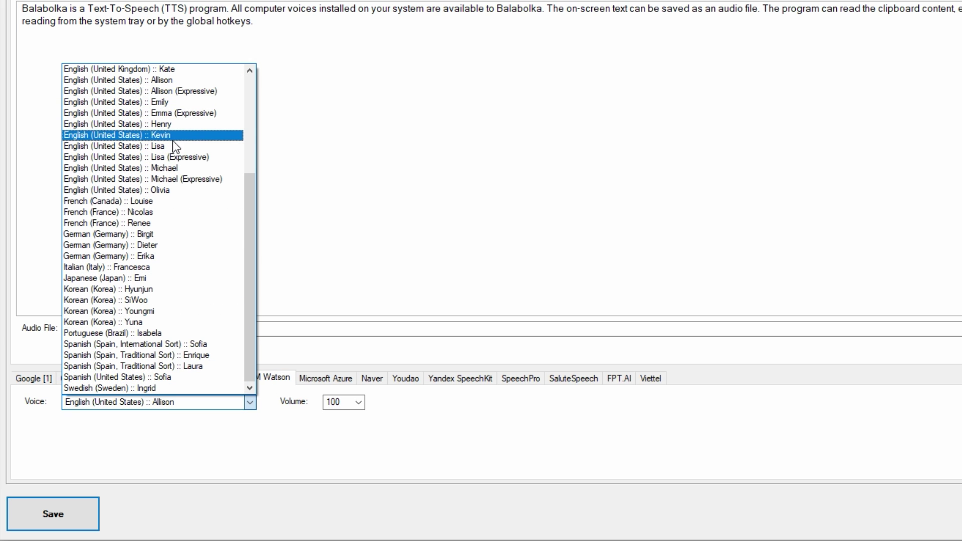
click(172, 139)
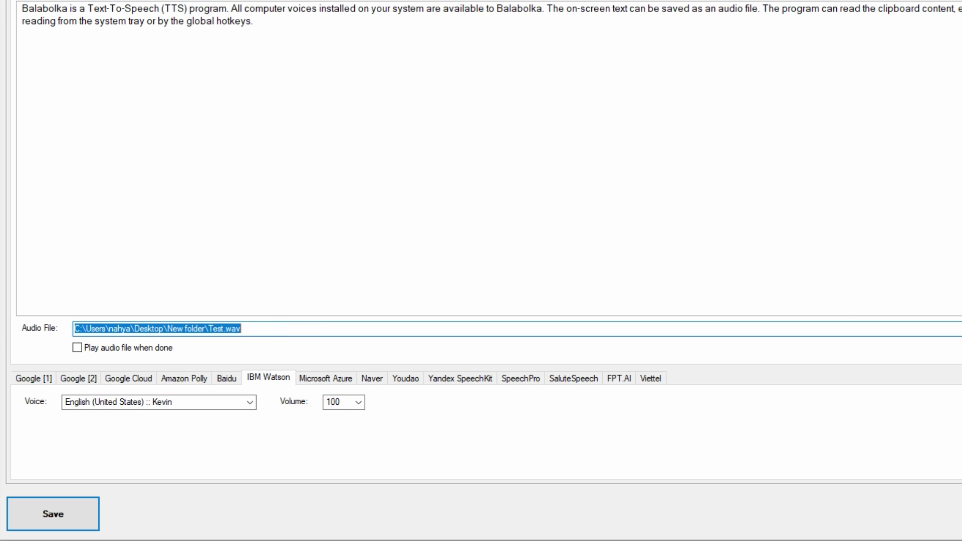
click(959, 329)
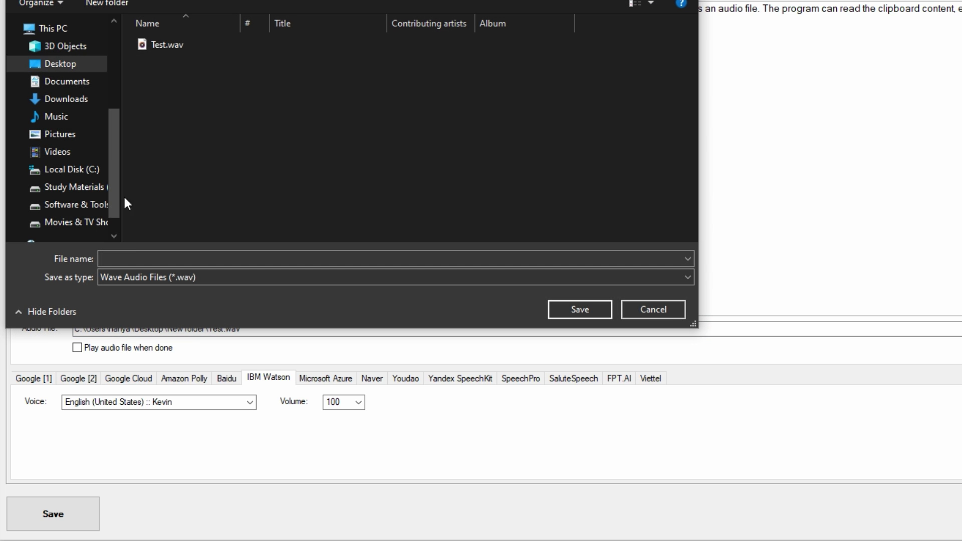
text(Test 2)
key(Return)
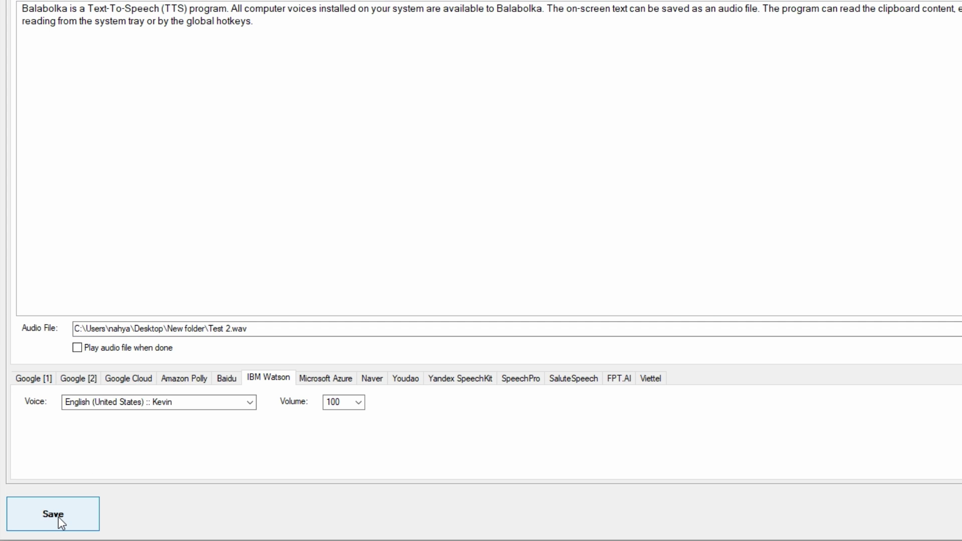
click(58, 516)
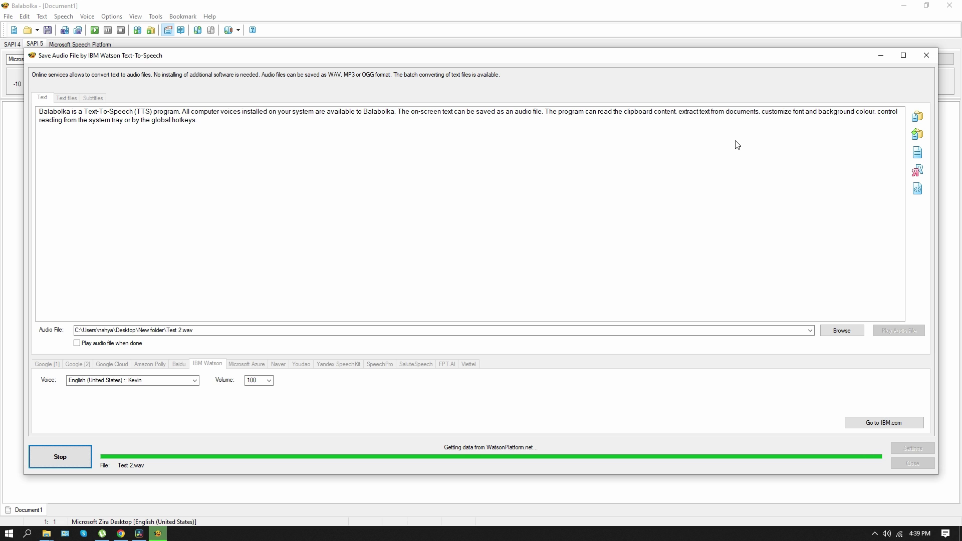
- Open the desktop New folder and play Test 2.wav in Groove Music
click(880, 55)
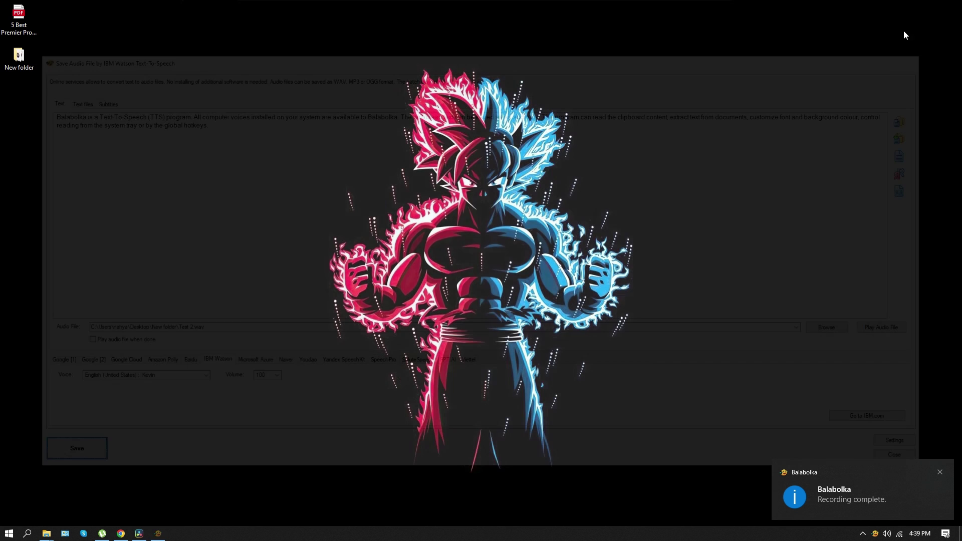
double_click(19, 57)
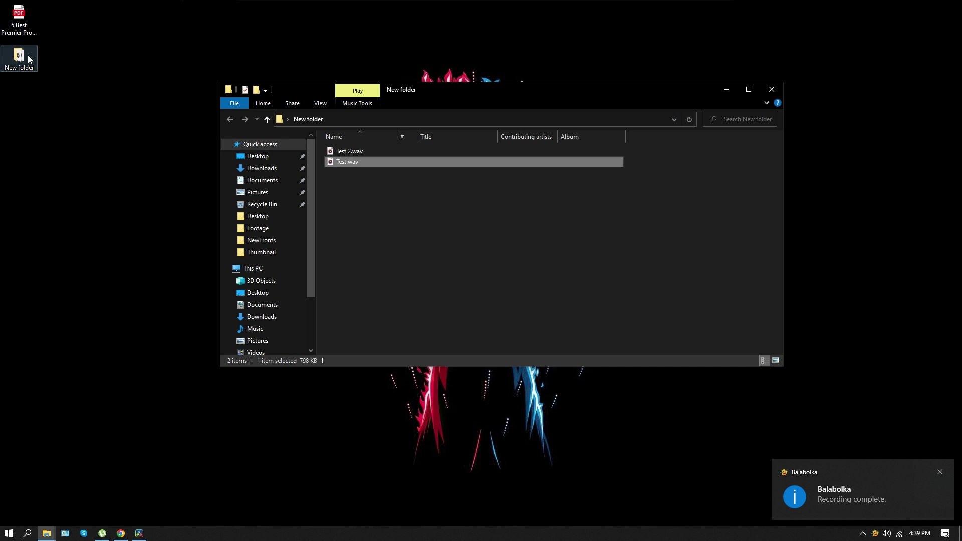
click(358, 152)
double_click(359, 152)
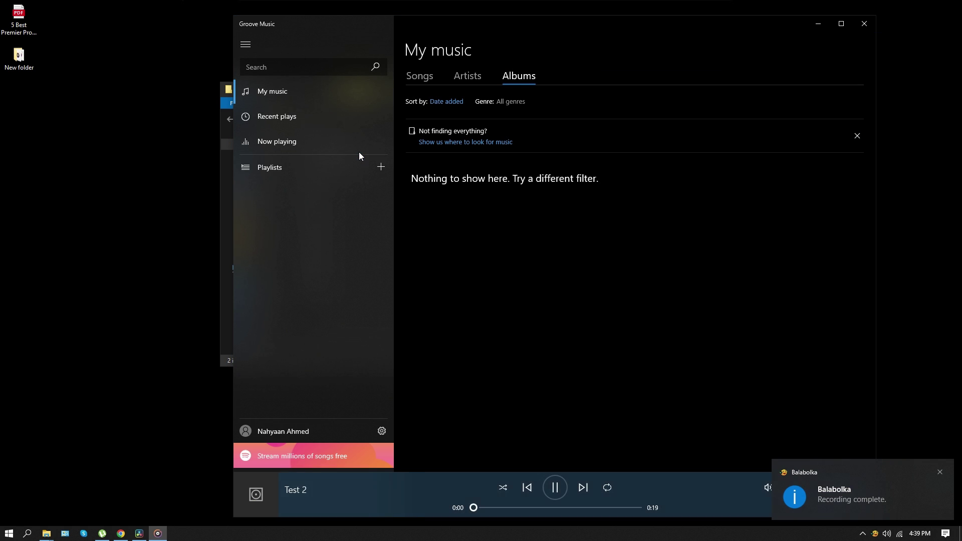